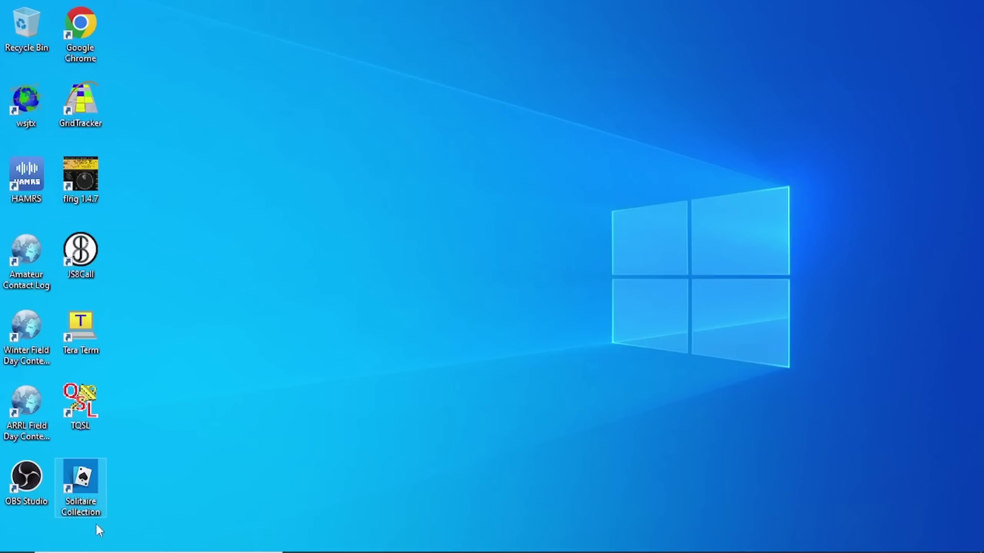
Open Device Manager and check the COM port of the Silicon Labs CP210x USB to UART Bridge
{"action": "left_click", "coordinate": [100, 540]}
{"action": "type", "text": "device"}
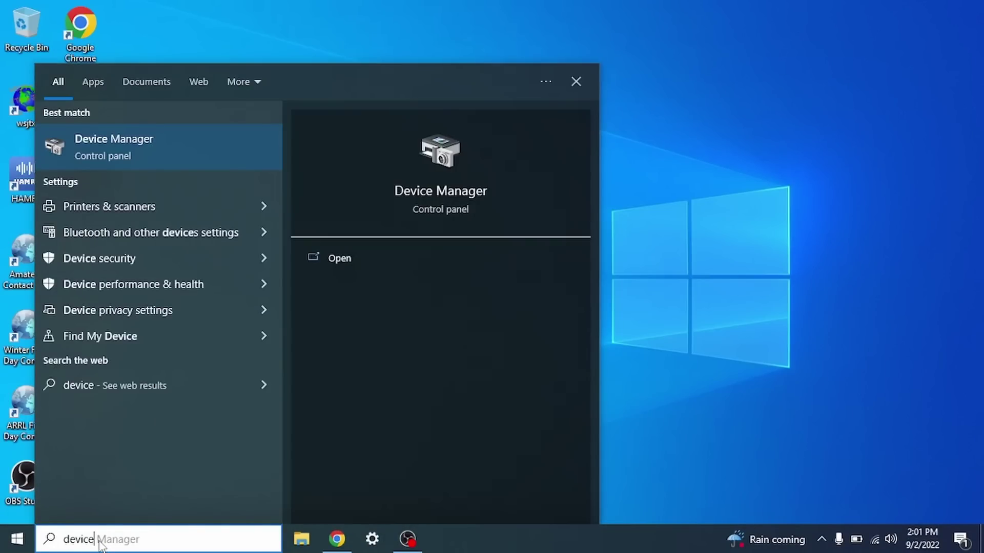
{"action": "key", "text": "Return"}
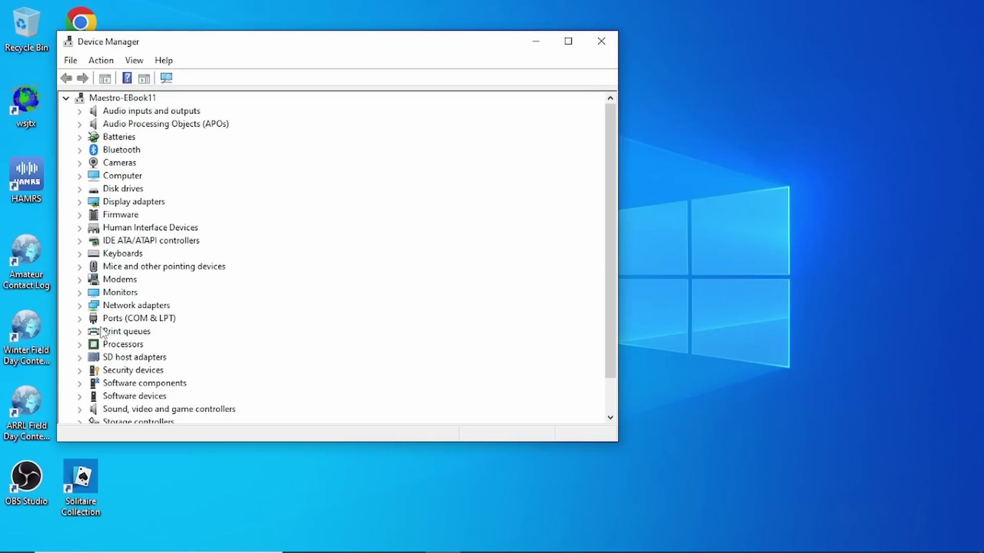
{"action": "left_click", "coordinate": [80, 318]}
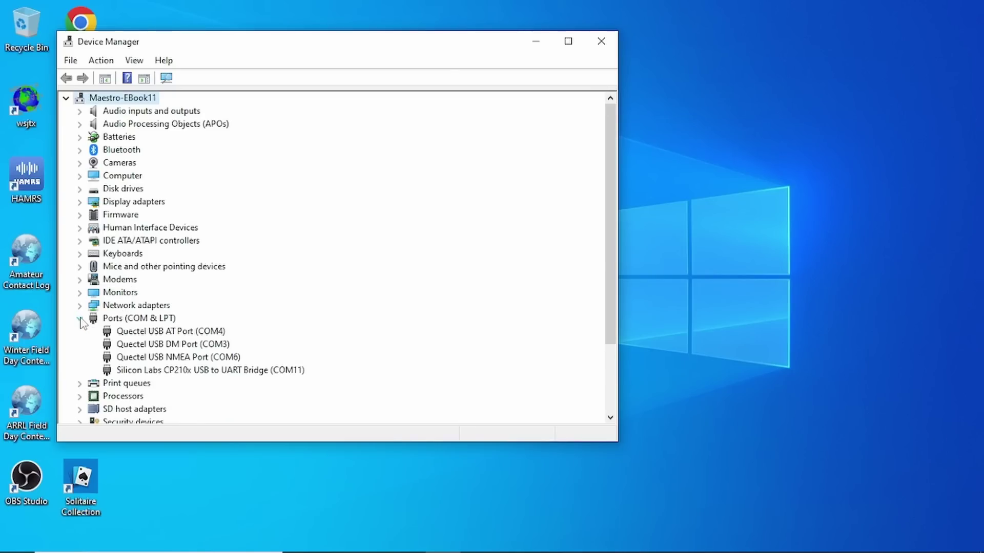
{"action": "left_click", "coordinate": [238, 371]}
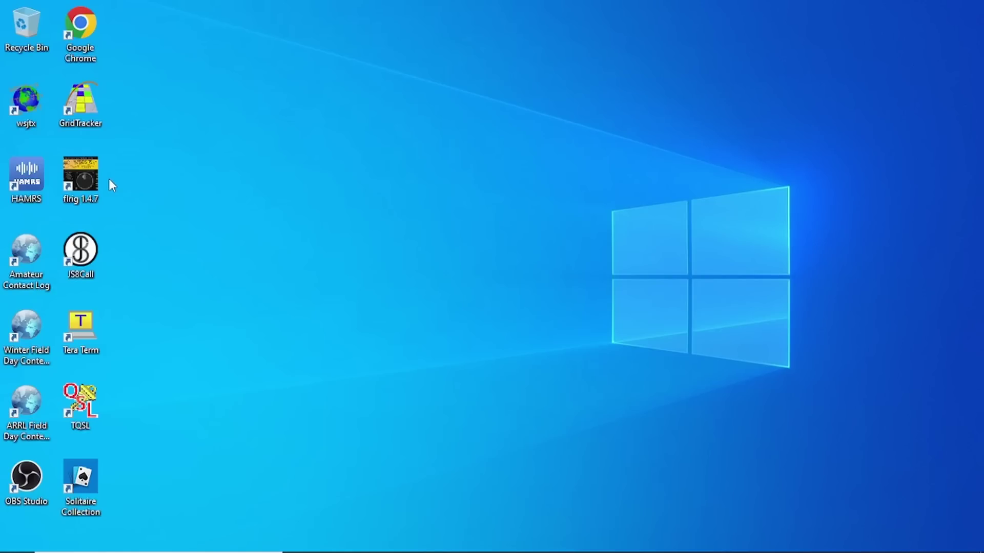
Start flrig, dismiss the transceiver warning and open the transceiver setup
{"action": "double_click", "coordinate": [85, 170]}
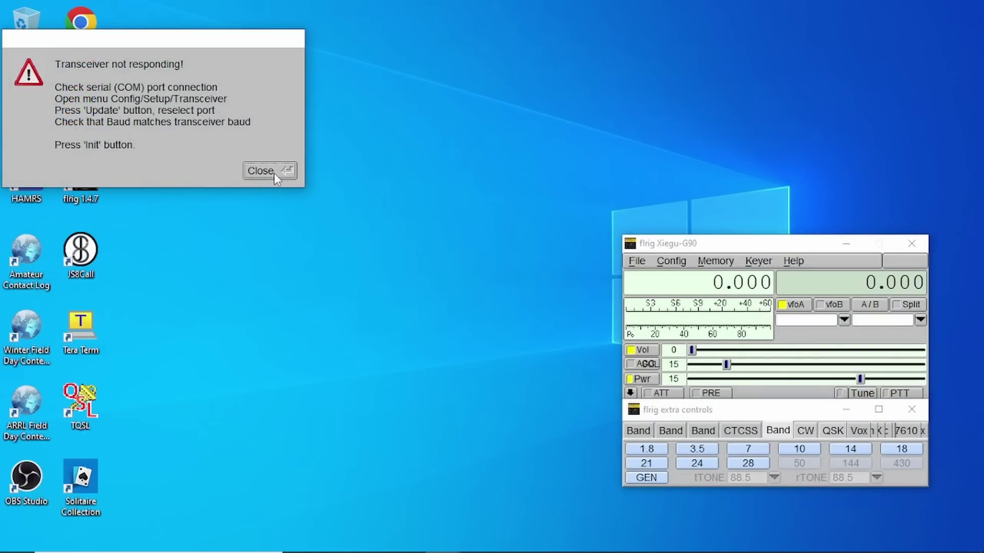
{"action": "left_click", "coordinate": [274, 176]}
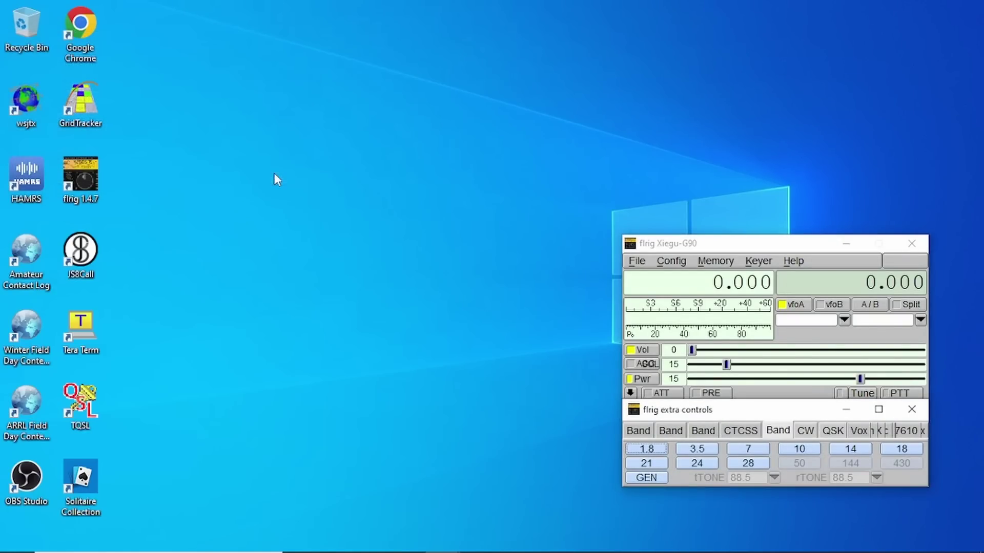
{"action": "left_click", "coordinate": [671, 262]}
{"action": "mouse_move", "coordinate": [672, 277]}
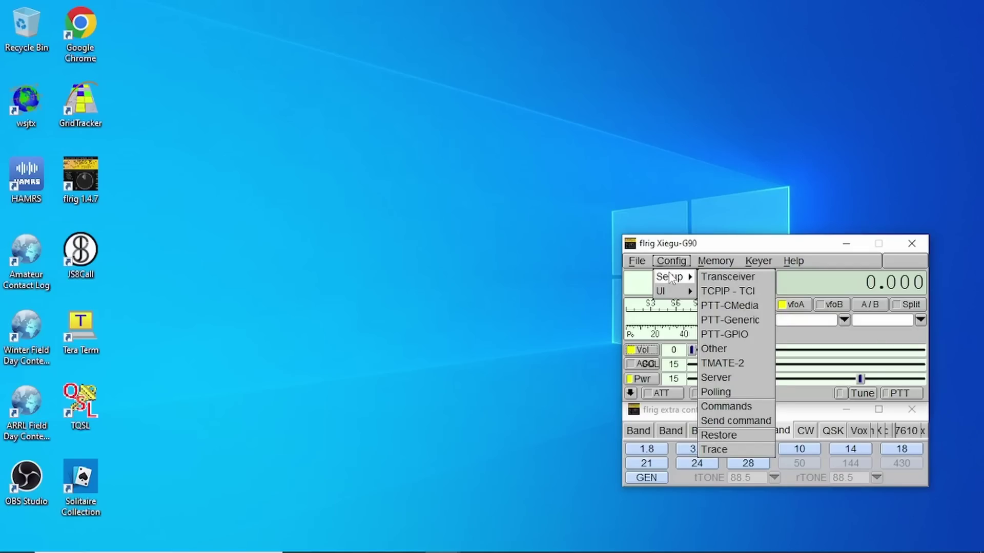
{"action": "left_click", "coordinate": [727, 275]}
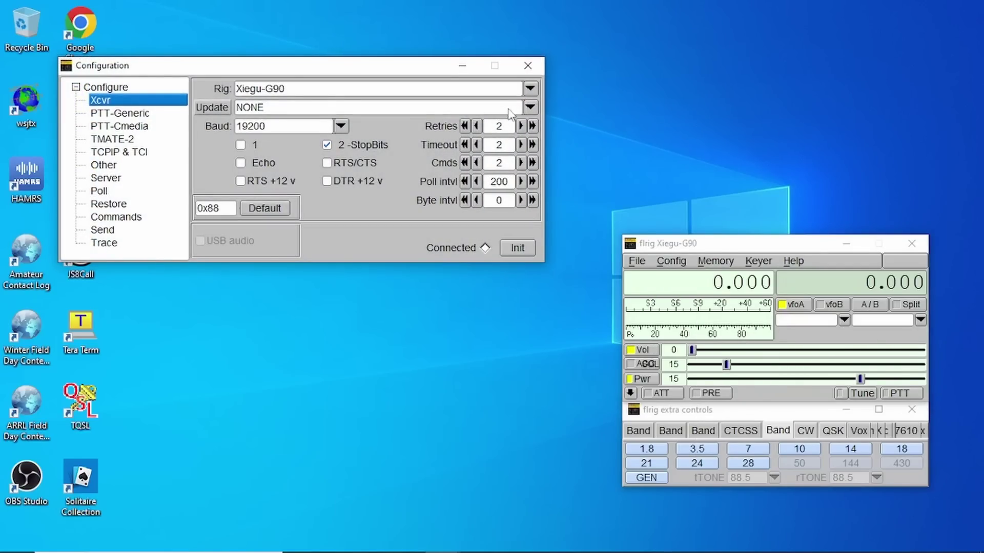
Select Xiegu-G90 as the rig and COM11 as its serial port
{"action": "left_click", "coordinate": [530, 88]}
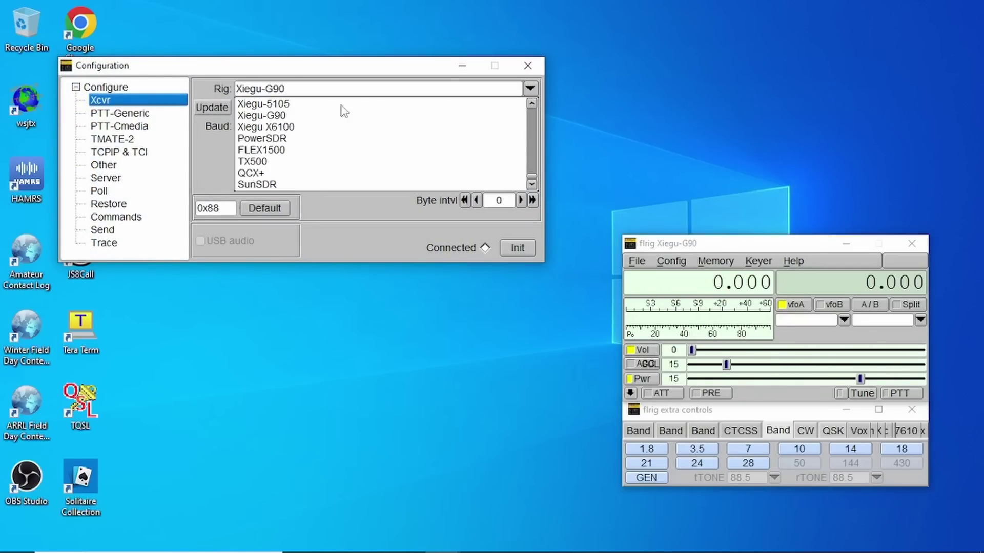
{"action": "left_click", "coordinate": [265, 116]}
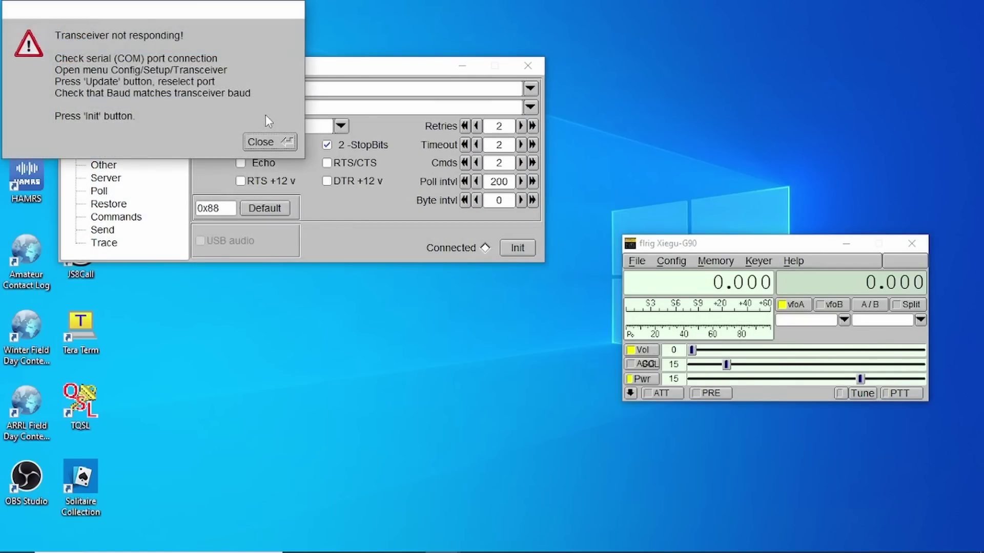
{"action": "left_click", "coordinate": [271, 142]}
{"action": "left_click", "coordinate": [529, 107]}
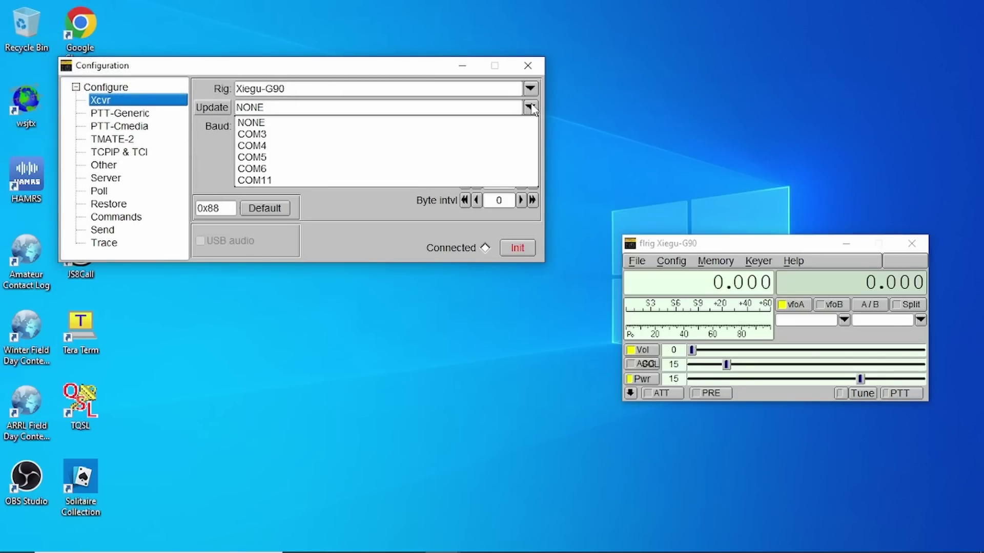
{"action": "left_click", "coordinate": [268, 180]}
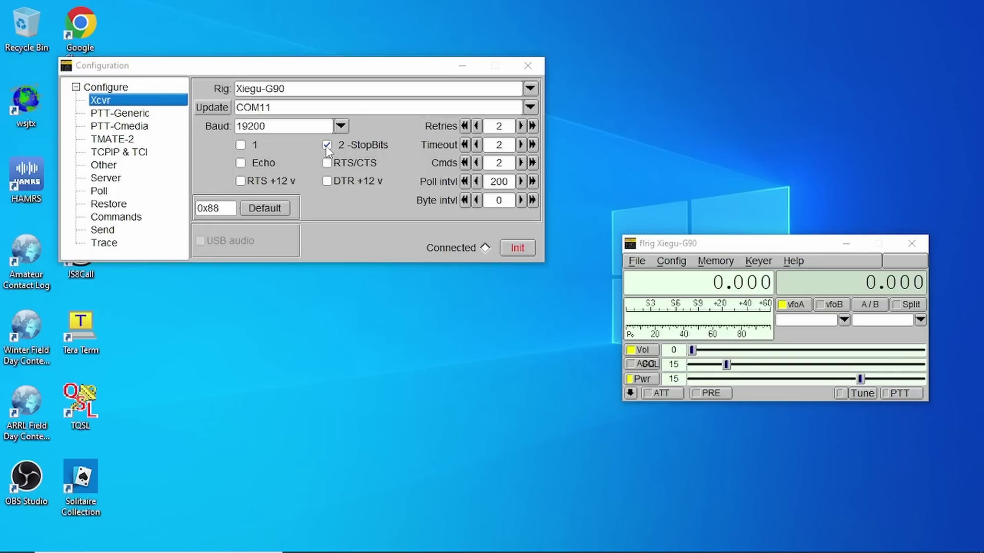
Enable the Echo option and initialize the transceiver connection
{"action": "left_click", "coordinate": [240, 163]}
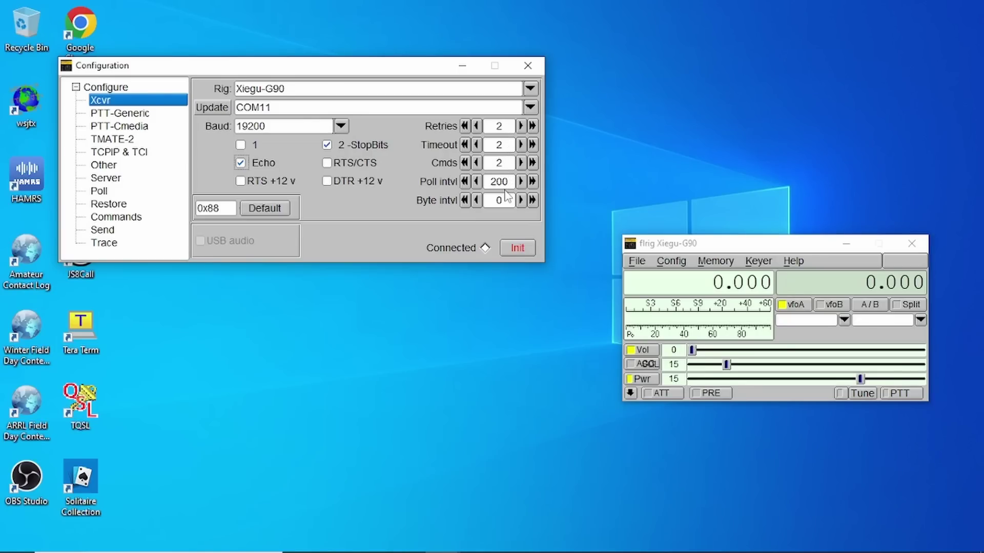
{"action": "left_click", "coordinate": [521, 251]}
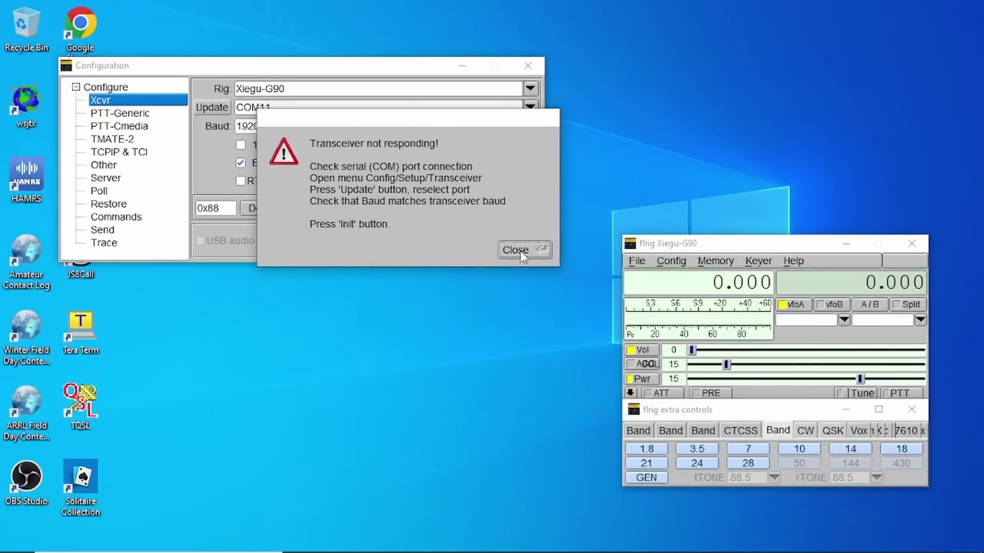
{"action": "left_click", "coordinate": [521, 250]}
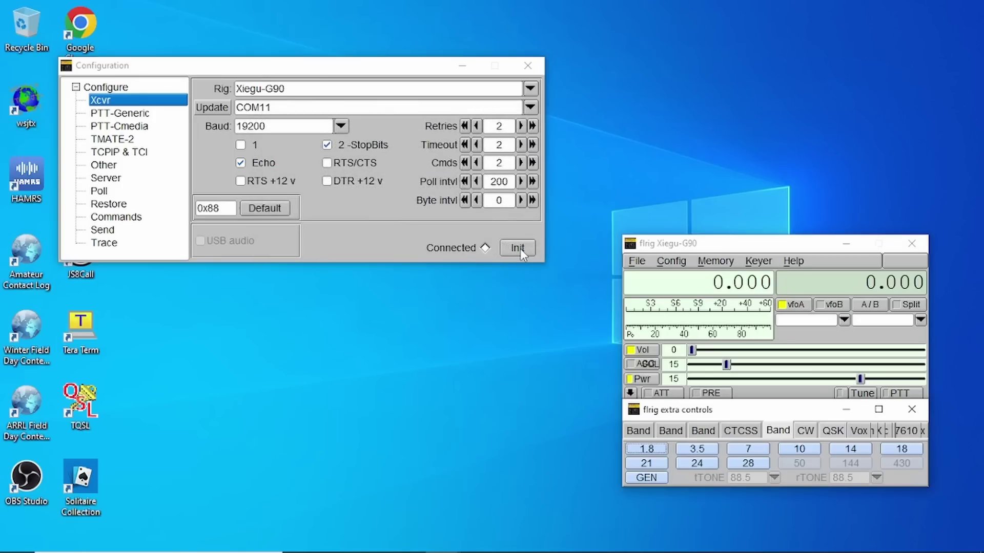
Close the configuration and extra controls windows and reposition the main flrig window
{"action": "left_click", "coordinate": [524, 68]}
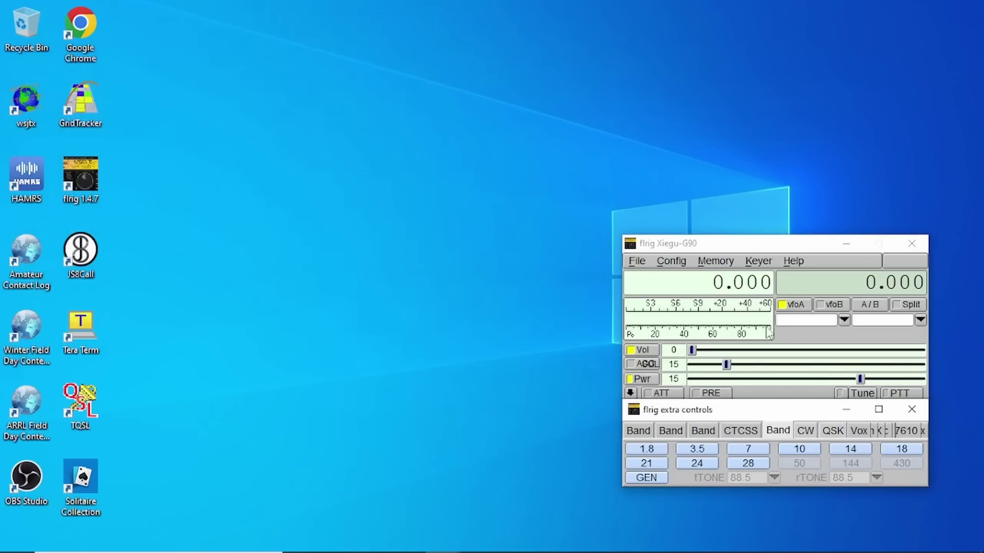
{"action": "left_click", "coordinate": [912, 409]}
{"action": "left_click_drag", "start_coordinate": [794, 249], "coordinate": [800, 251]}
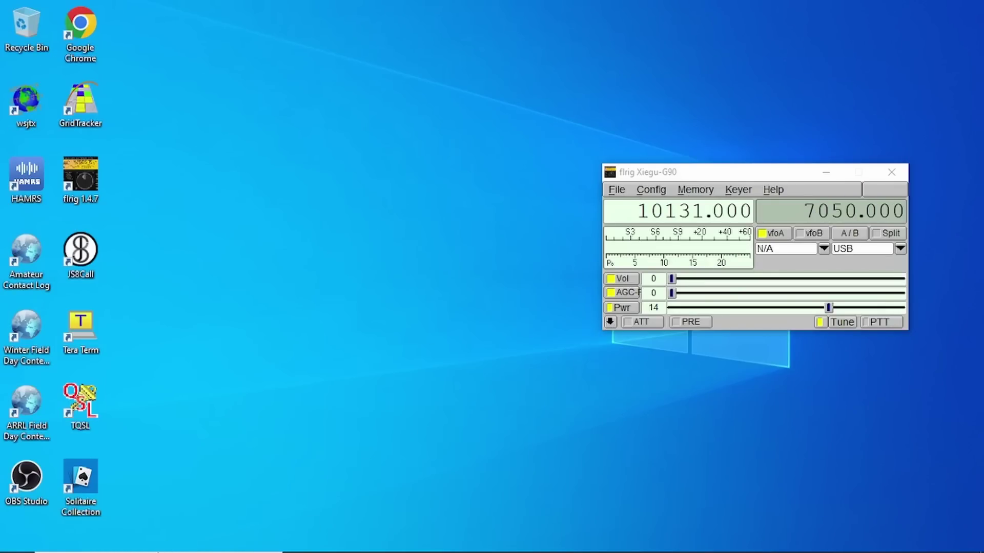
Switch to Control Panel and open the audio device management under Hardware and Sound
{"action": "left_click", "coordinate": [155, 540]}
{"action": "type", "text": "control"}
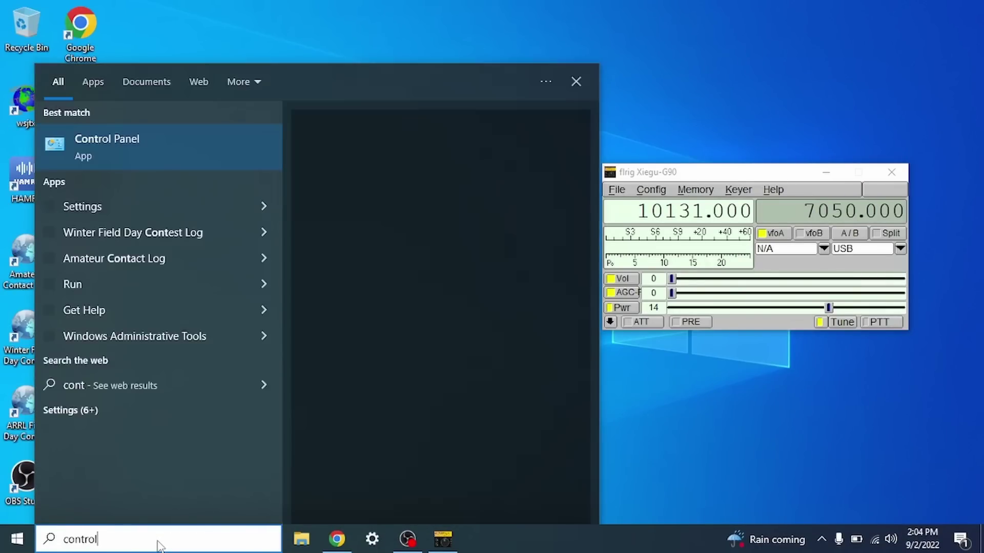
{"action": "key", "text": "Return"}
{"action": "left_click", "coordinate": [377, 272]}
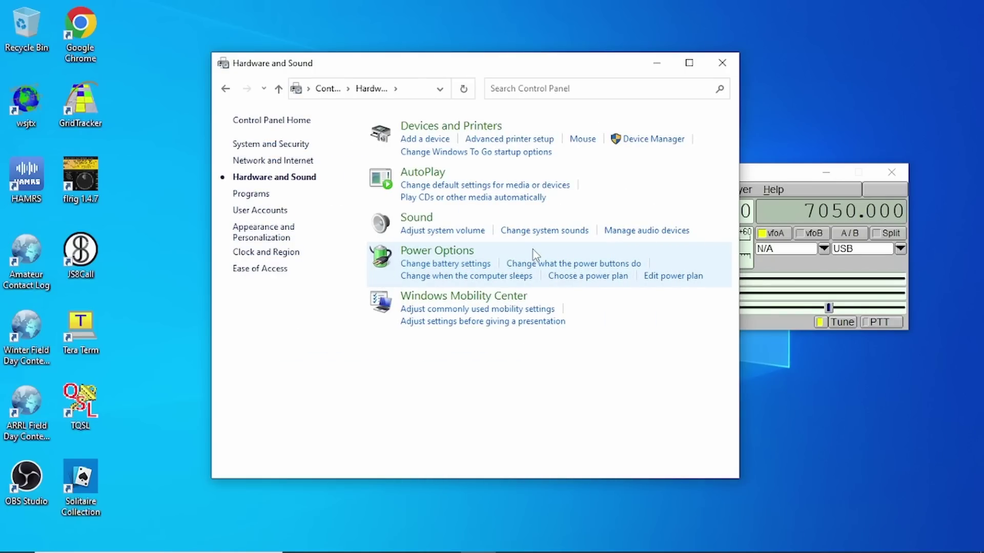
{"action": "left_click", "coordinate": [640, 235]}
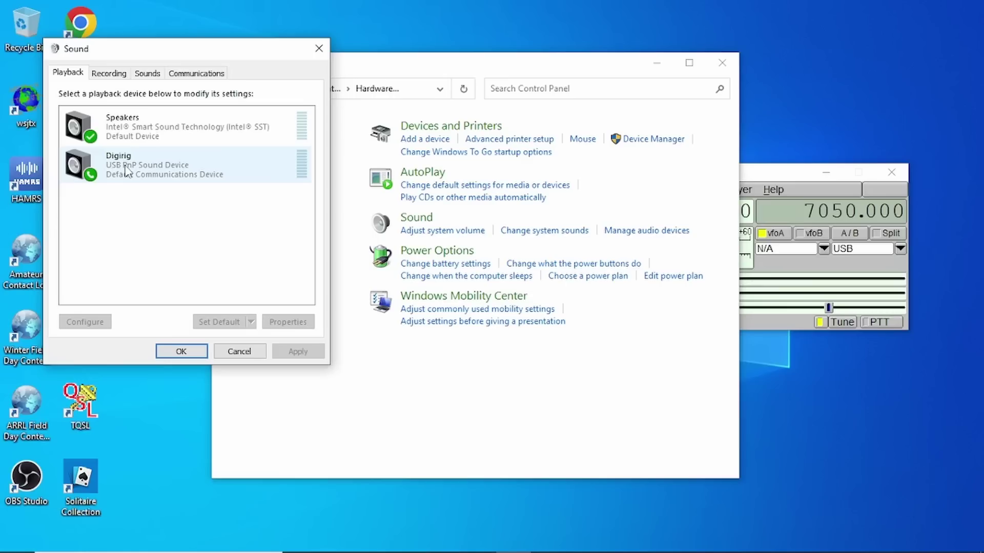
Examine the default-device options available for the Speakers and Digirig playback devices
{"action": "right_click", "coordinate": [163, 174]}
{"action": "left_click", "coordinate": [131, 239]}
{"action": "left_click", "coordinate": [131, 125]}
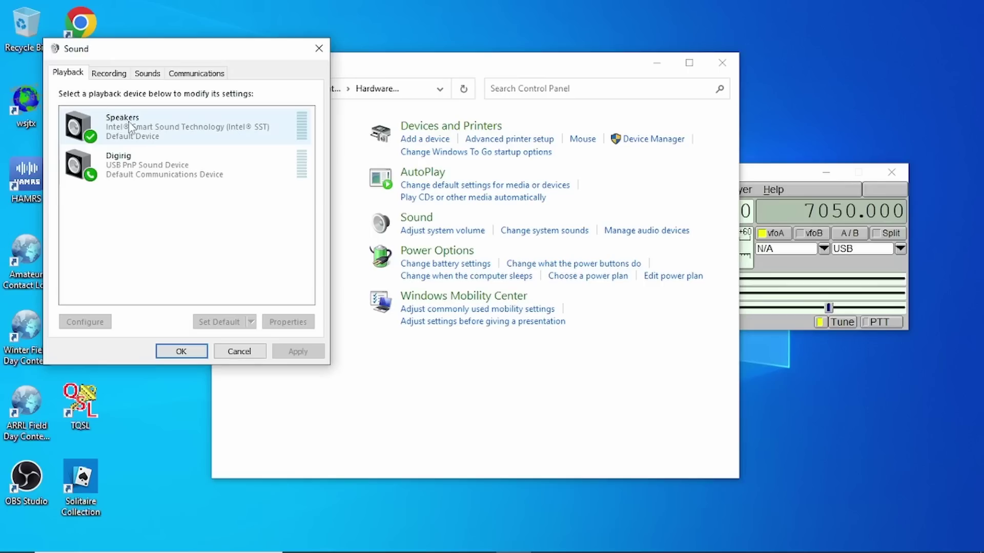
{"action": "right_click", "coordinate": [131, 125]}
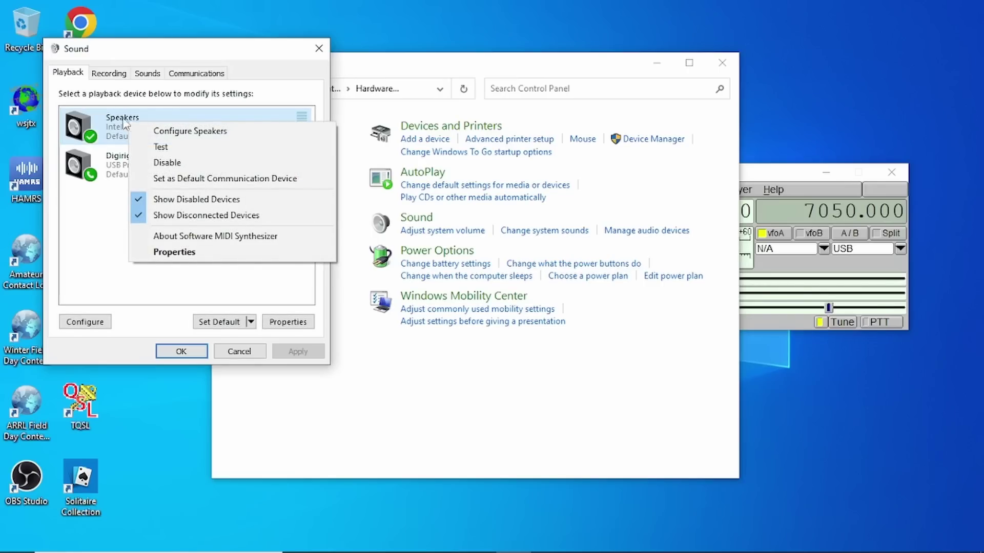
{"action": "left_click", "coordinate": [108, 250]}
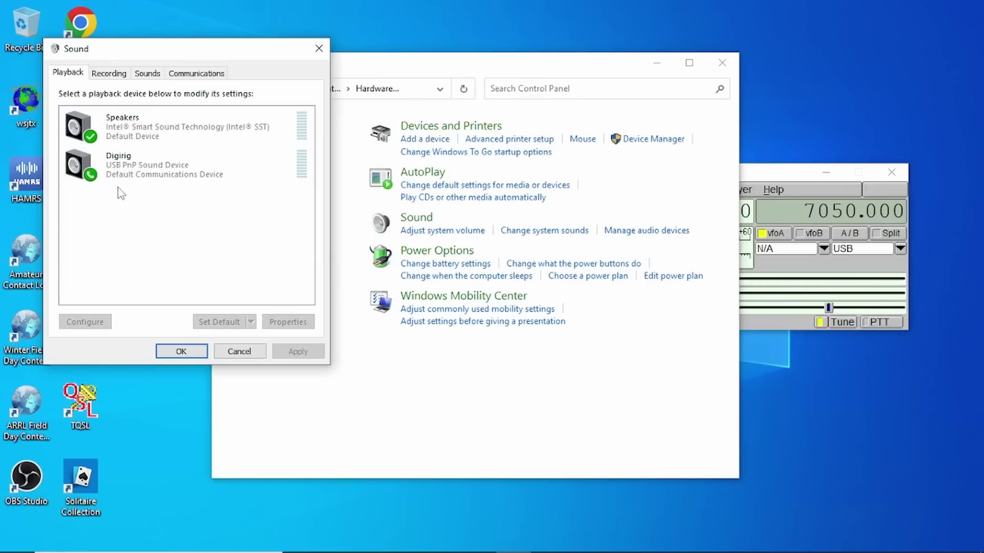
{"action": "left_click", "coordinate": [128, 172]}
{"action": "right_click", "coordinate": [141, 172]}
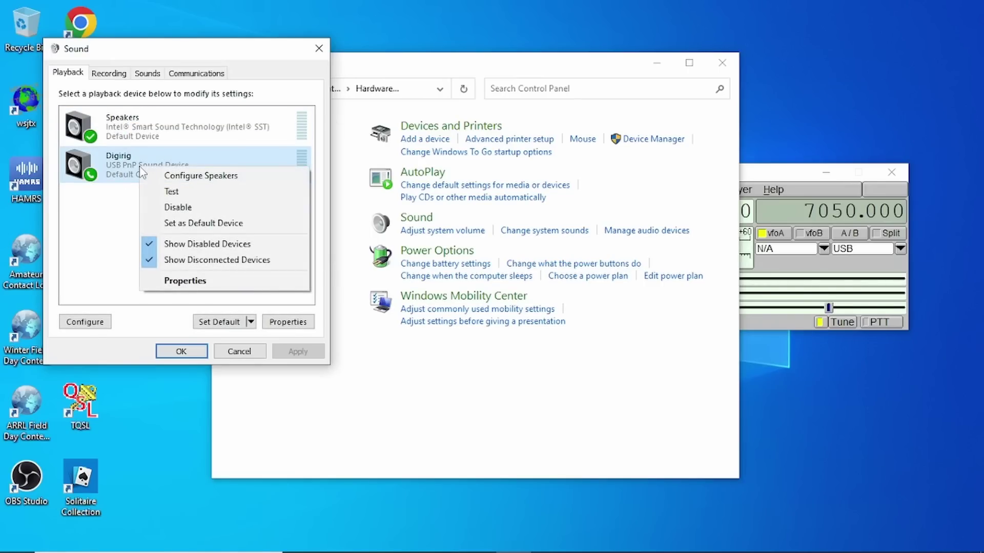
{"action": "left_click", "coordinate": [112, 194]}
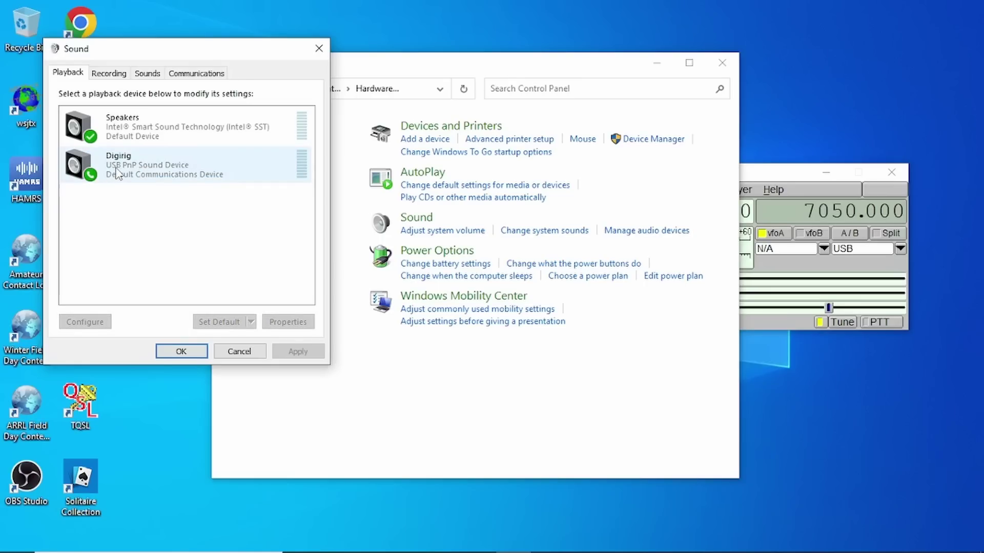
Set the speaker level of the Digirig playback device to 100 in its properties
{"action": "right_click", "coordinate": [152, 167]}
{"action": "left_click", "coordinate": [205, 281]}
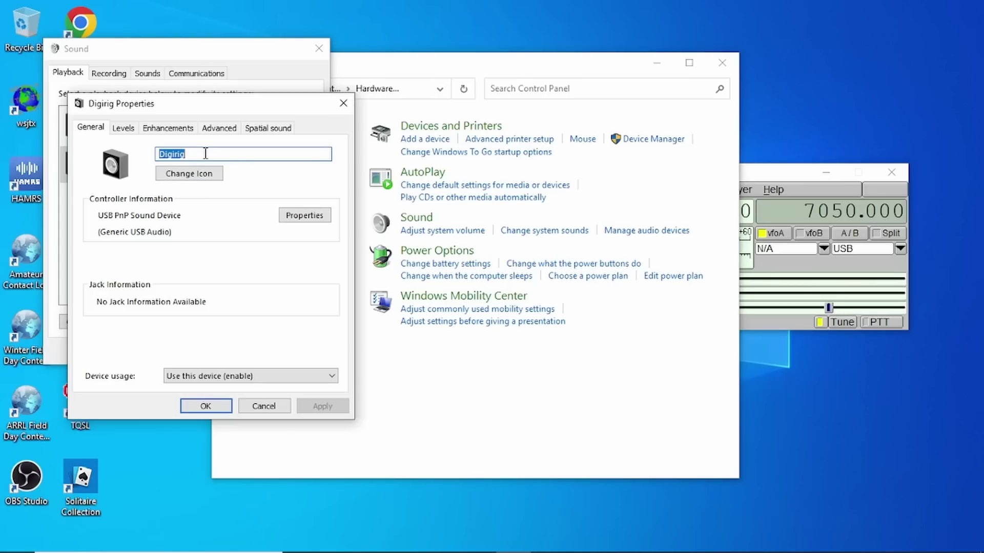
{"action": "left_click", "coordinate": [123, 129]}
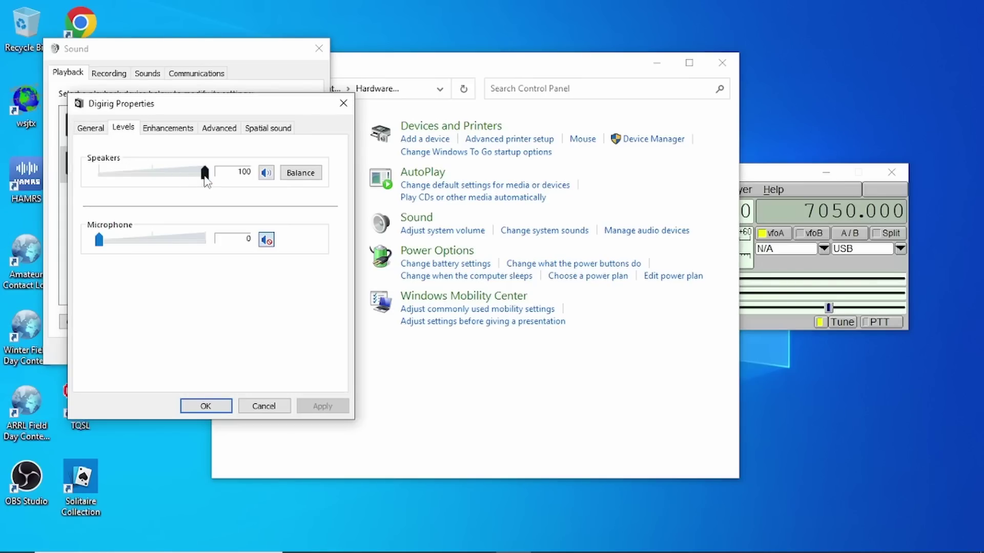
{"action": "mouse_move", "coordinate": [205, 177]}
{"action": "left_mouse_down"}
{"action": "mouse_move", "coordinate": [134, 199]}
{"action": "mouse_move", "coordinate": [207, 170]}
{"action": "left_mouse_up"}
{"action": "left_click", "coordinate": [207, 406]}
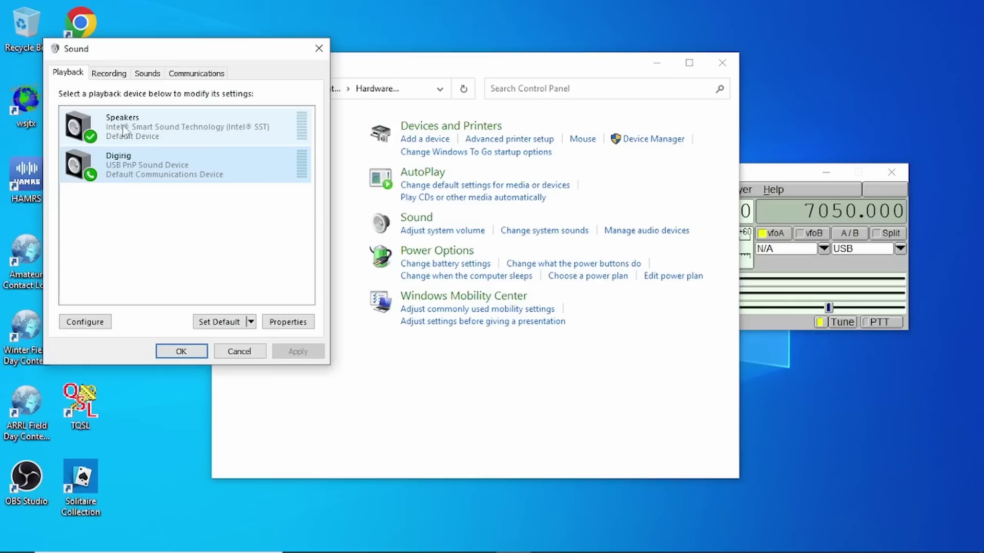
Examine the Digirig recording device's options and compare the default device roles in the recording and playback lists
{"action": "left_click", "coordinate": [109, 74]}
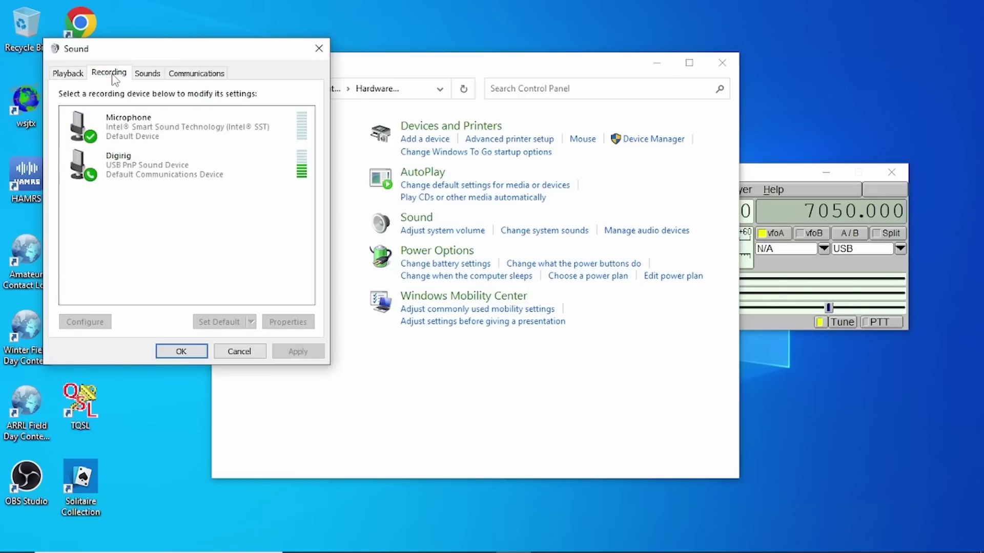
{"action": "left_click", "coordinate": [134, 157]}
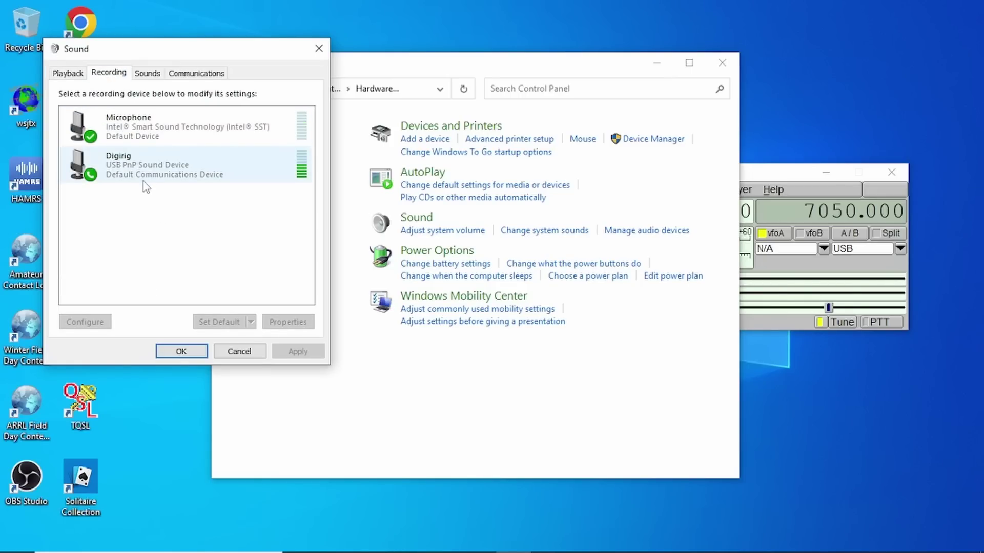
{"action": "right_click", "coordinate": [147, 174]}
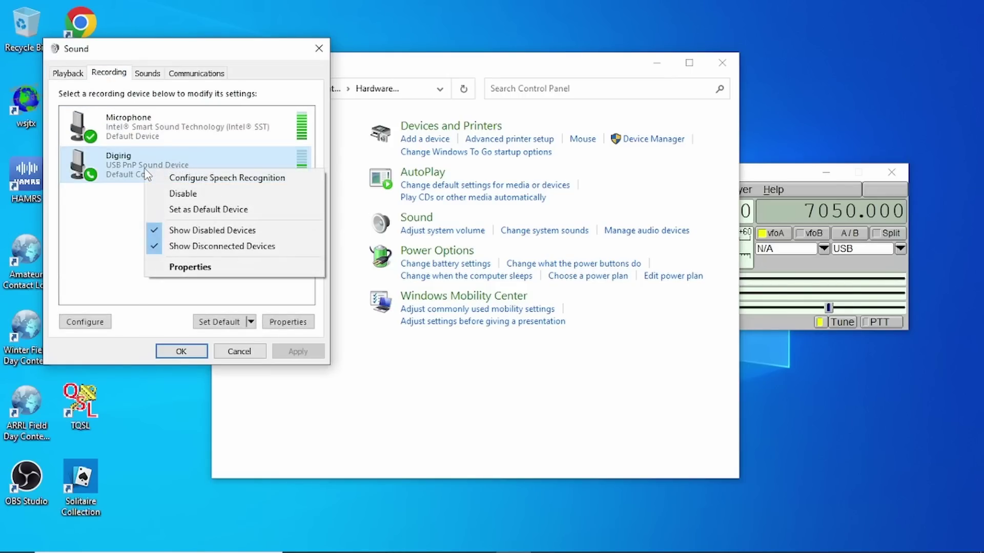
{"action": "left_click", "coordinate": [134, 194]}
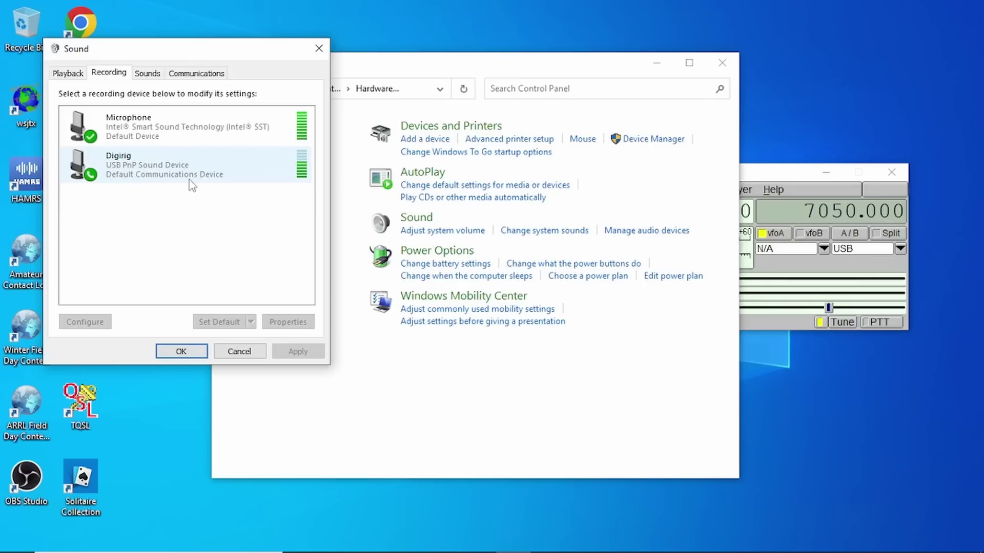
{"action": "left_click", "coordinate": [70, 75]}
{"action": "left_click", "coordinate": [105, 74]}
{"action": "left_click", "coordinate": [70, 75]}
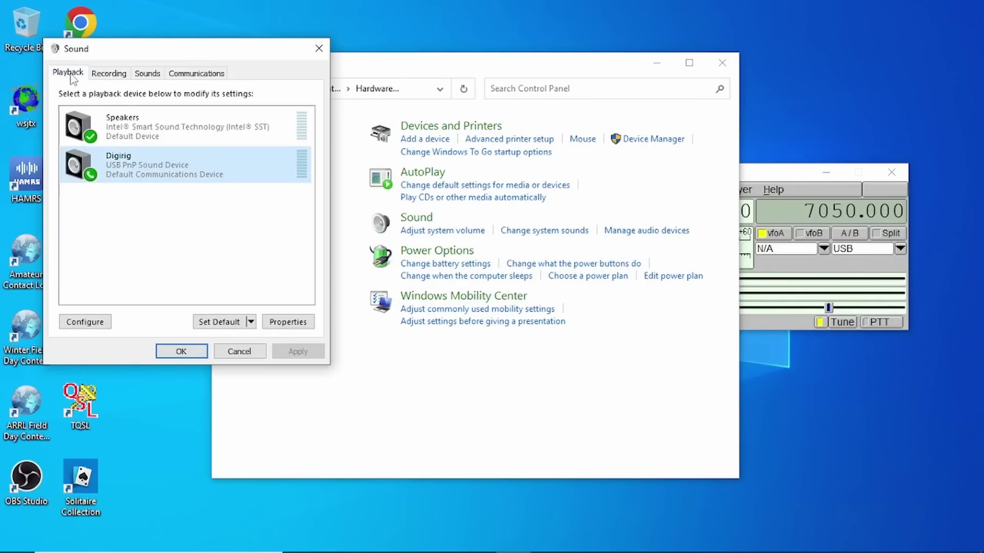
{"action": "left_click", "coordinate": [108, 75]}
{"action": "left_click", "coordinate": [72, 75]}
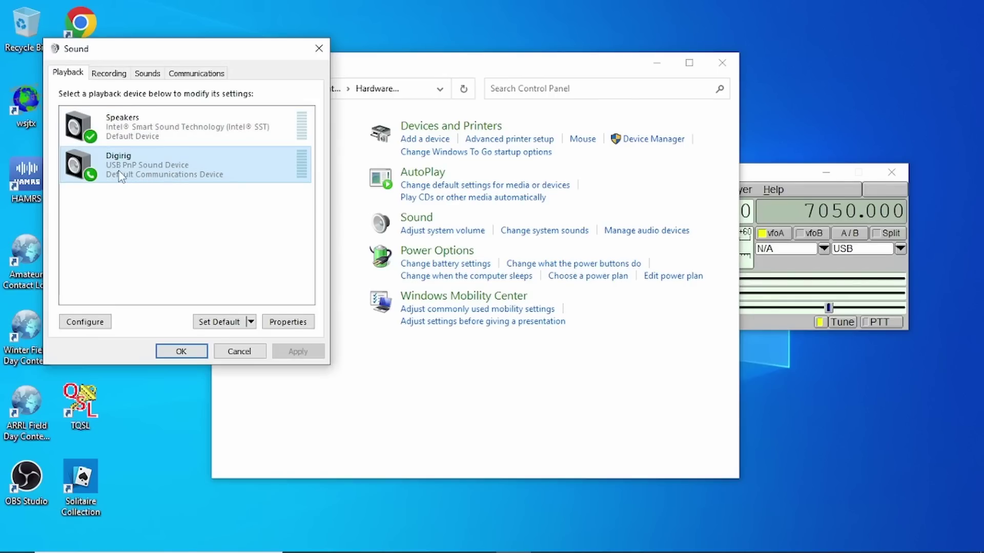
{"action": "left_click", "coordinate": [107, 75]}
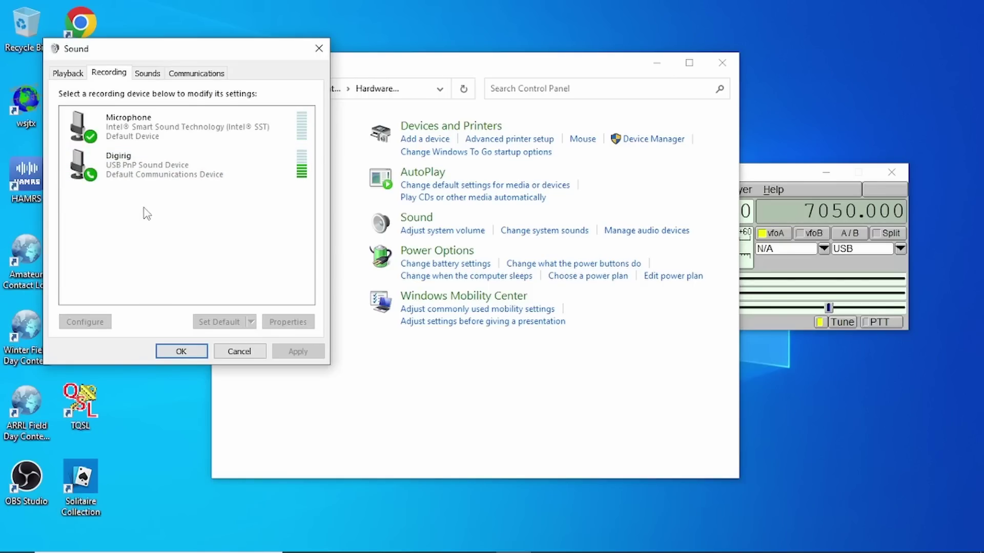
Review the Digirig recording device's listen, AGC and microphone level settings, and close the sound settings and Control Panel
{"action": "right_click", "coordinate": [134, 160]}
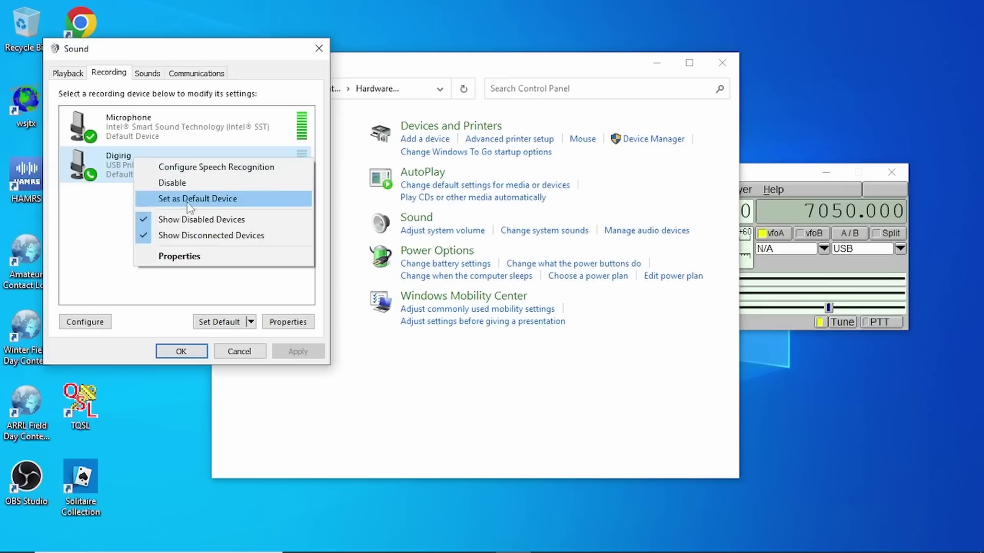
{"action": "left_click", "coordinate": [193, 256]}
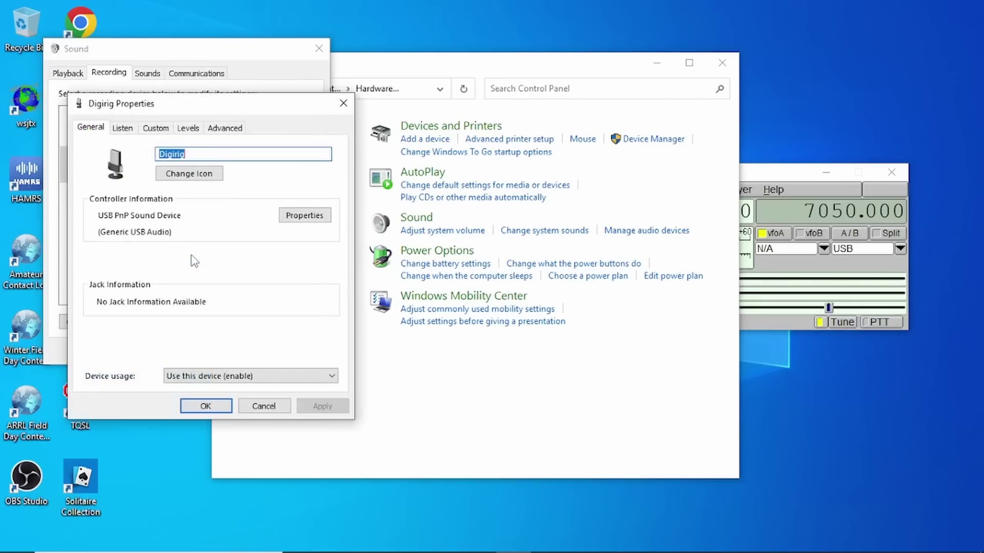
{"action": "left_click", "coordinate": [123, 132]}
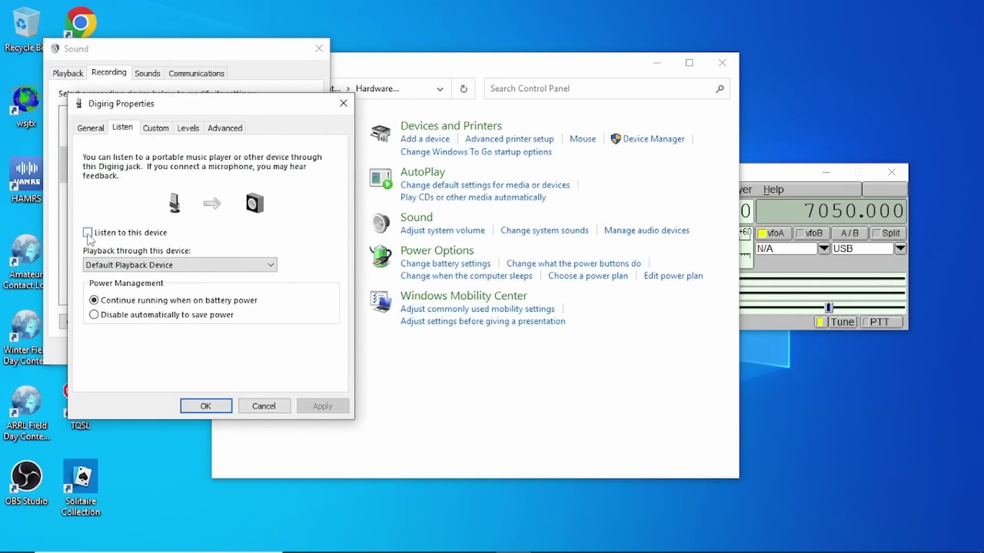
{"action": "left_click", "coordinate": [156, 129]}
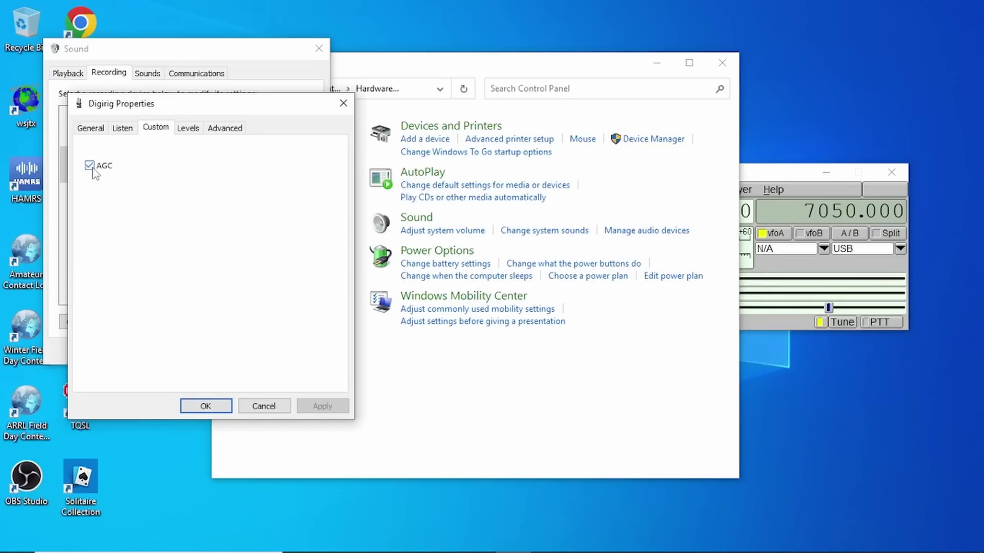
{"action": "left_click", "coordinate": [198, 131]}
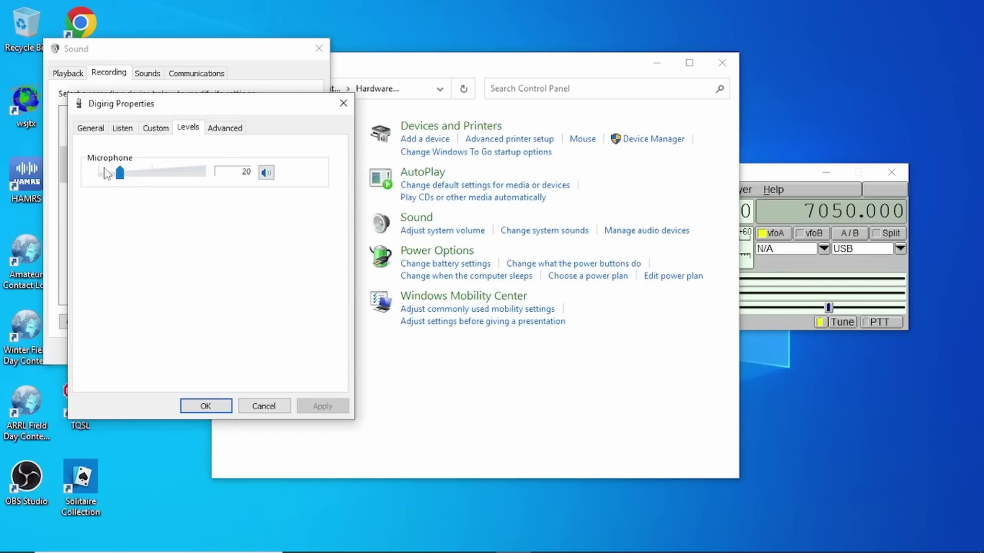
{"action": "left_click", "coordinate": [220, 408]}
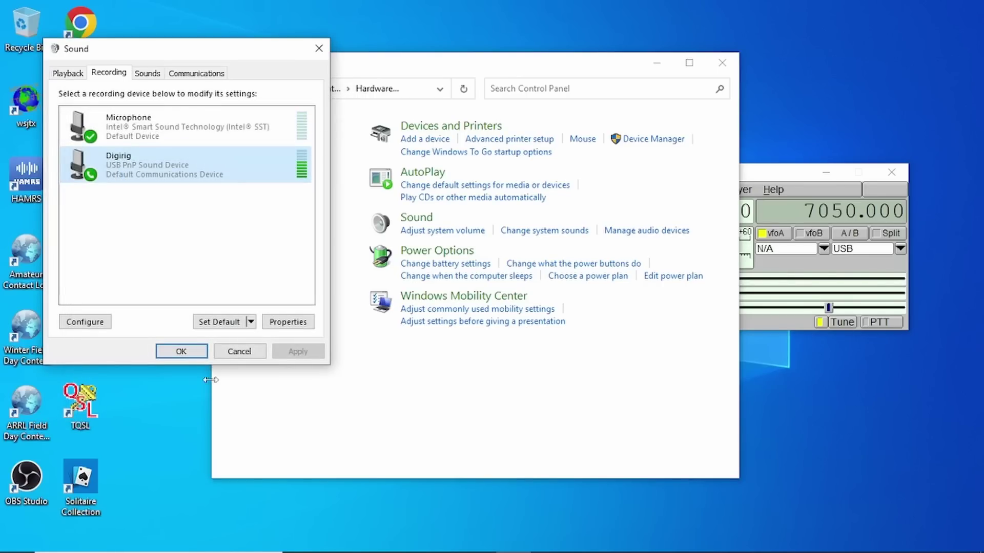
{"action": "left_click", "coordinate": [194, 357]}
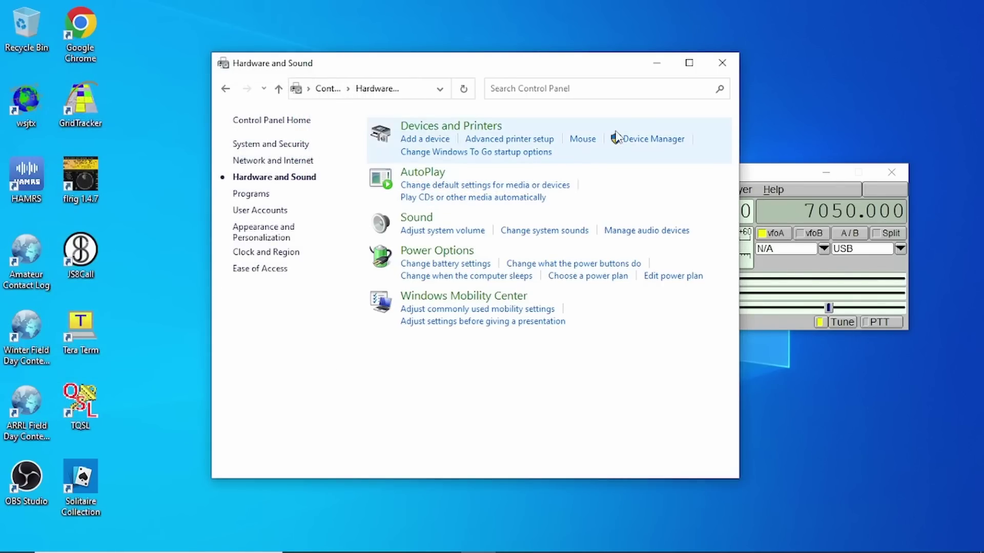
{"action": "left_click", "coordinate": [734, 67]}
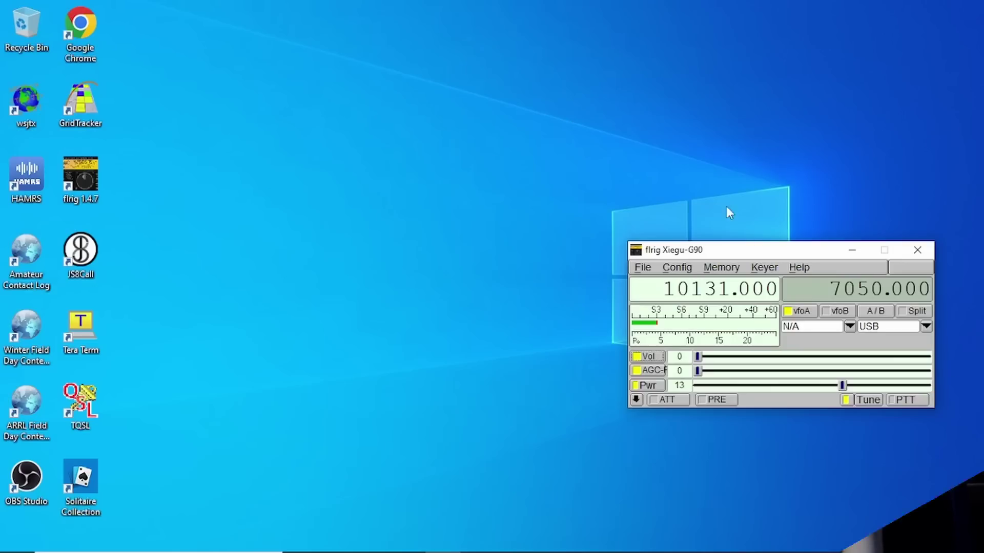
Restart flrig from the desktop and launch WSJT-X
{"action": "left_click", "coordinate": [918, 250]}
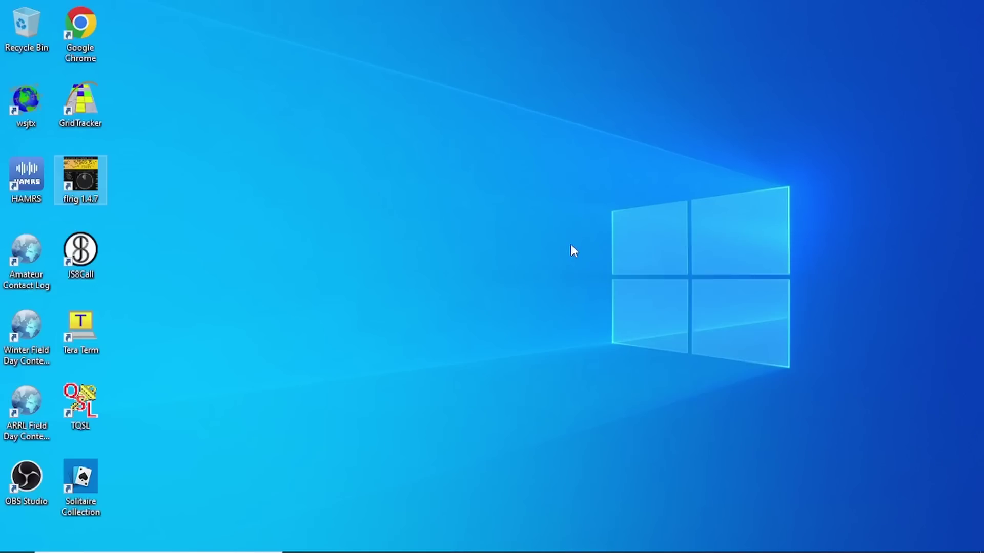
{"action": "double_click", "coordinate": [81, 179]}
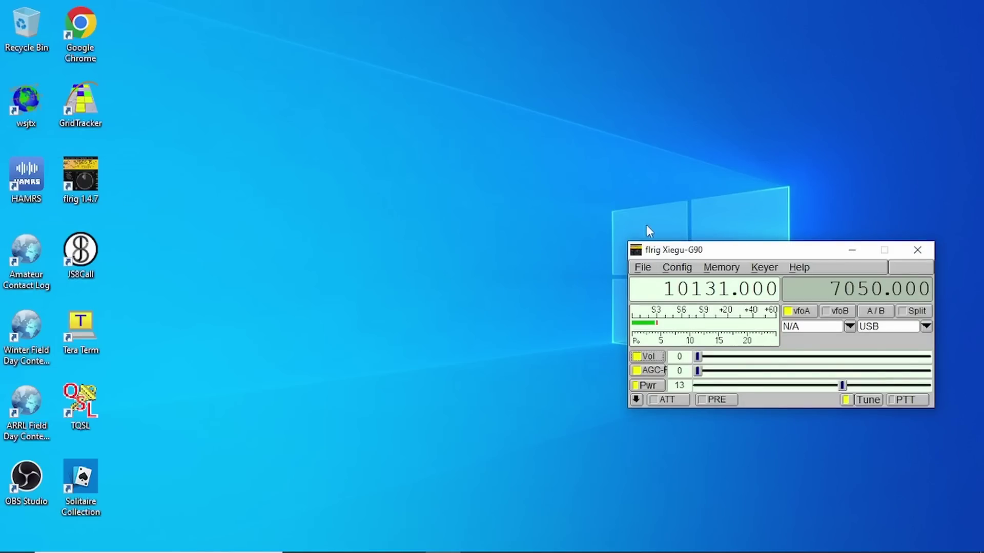
{"action": "double_click", "coordinate": [24, 105]}
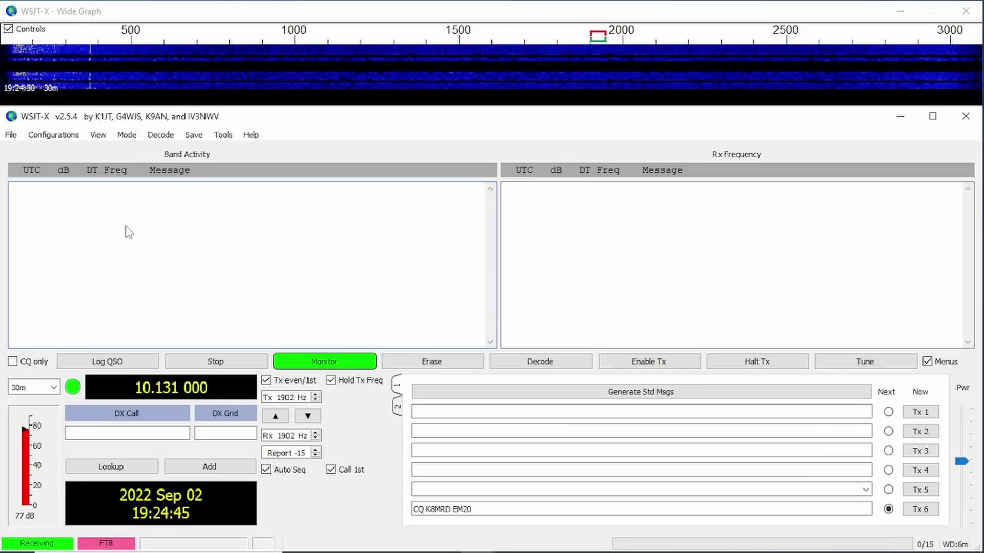
Select FLRig FLRig as the rig in the WSJT-X radio settings
{"action": "left_click", "coordinate": [10, 135]}
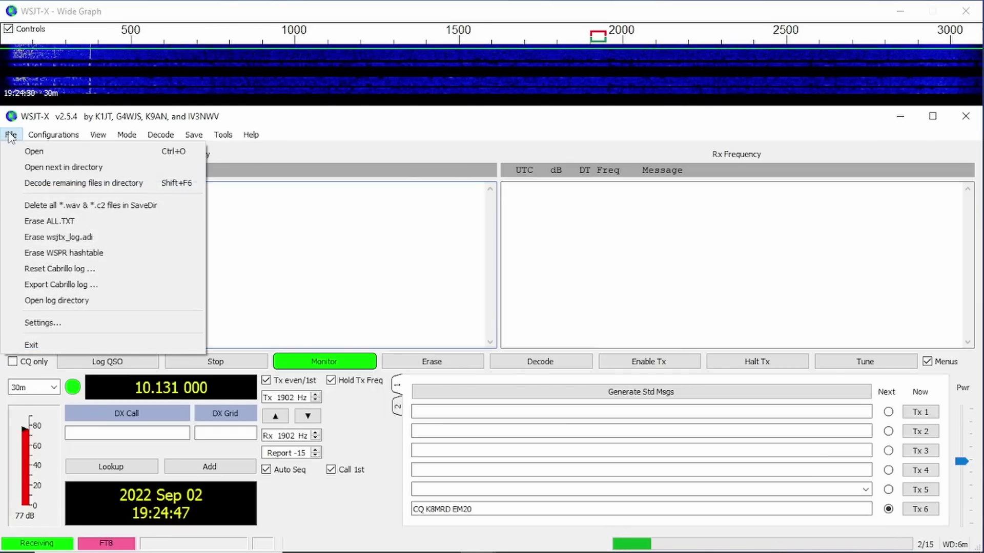
{"action": "left_click", "coordinate": [45, 322]}
{"action": "left_click", "coordinate": [237, 112]}
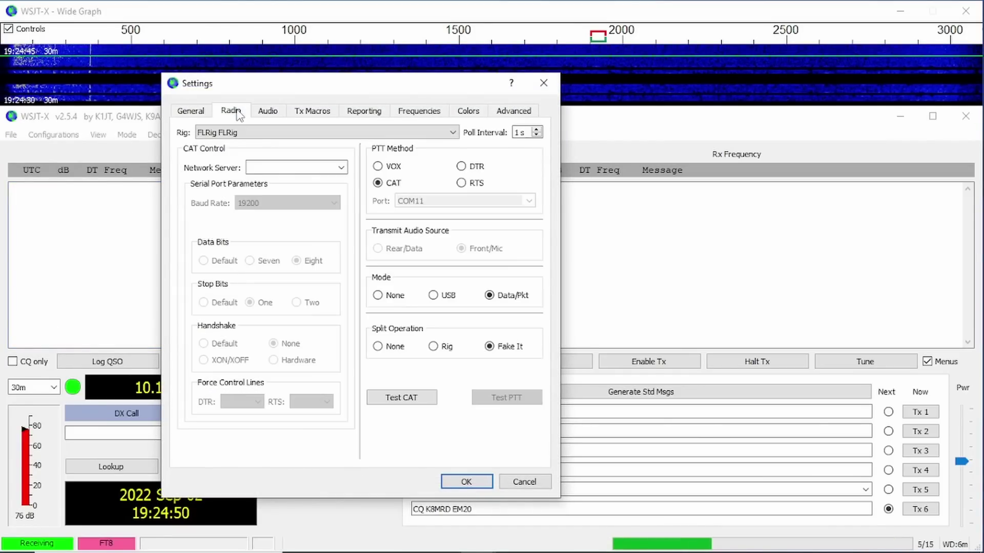
{"action": "left_click", "coordinate": [319, 134]}
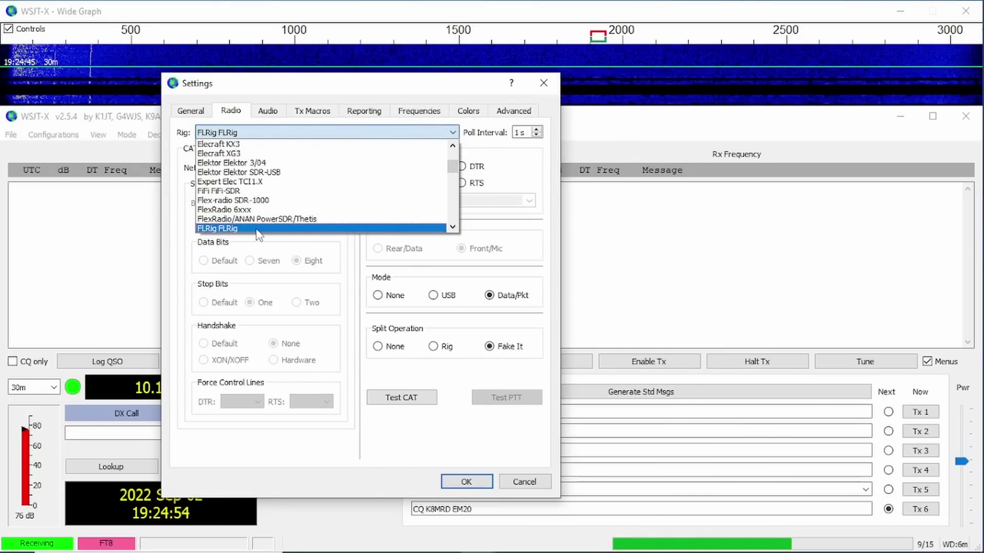
{"action": "left_click", "coordinate": [256, 229]}
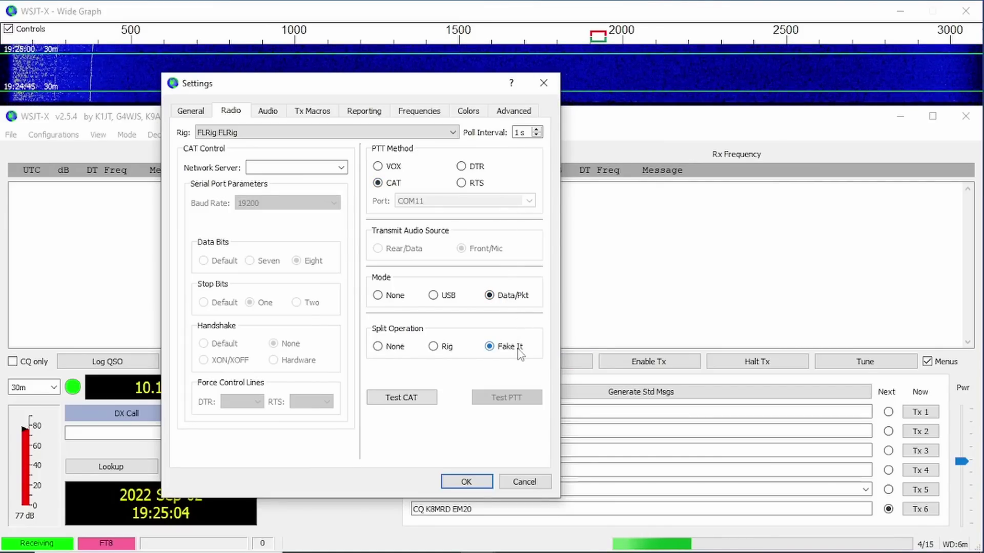
Set both the soundcard input and output to Digirig (USB PnP Sound Device) in the audio settings
{"action": "left_click", "coordinate": [274, 115]}
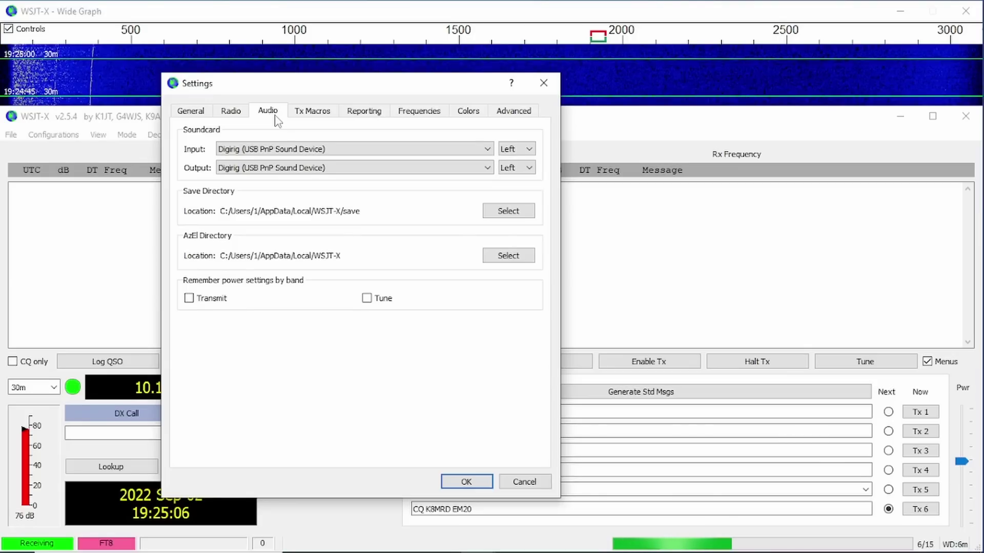
{"action": "left_click", "coordinate": [285, 149]}
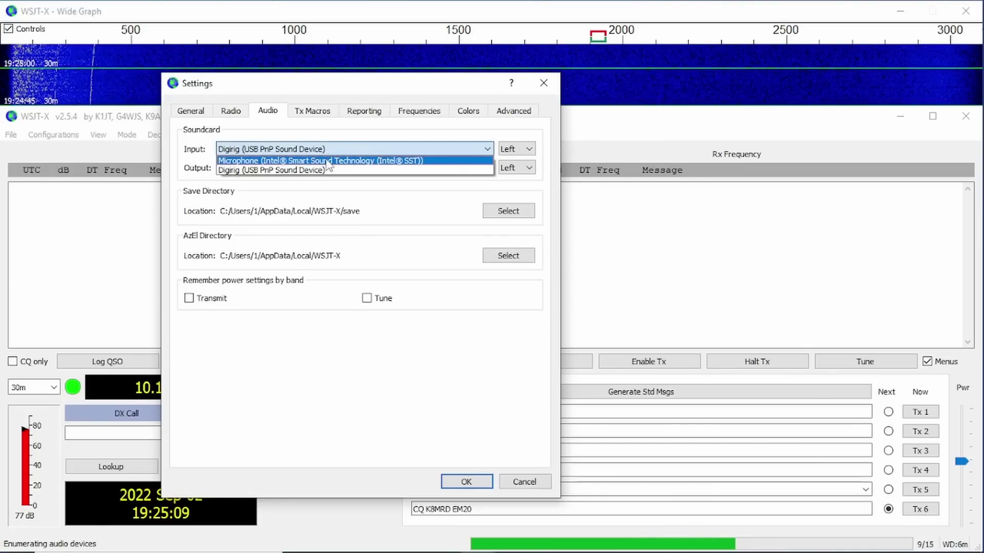
{"action": "left_click", "coordinate": [298, 172]}
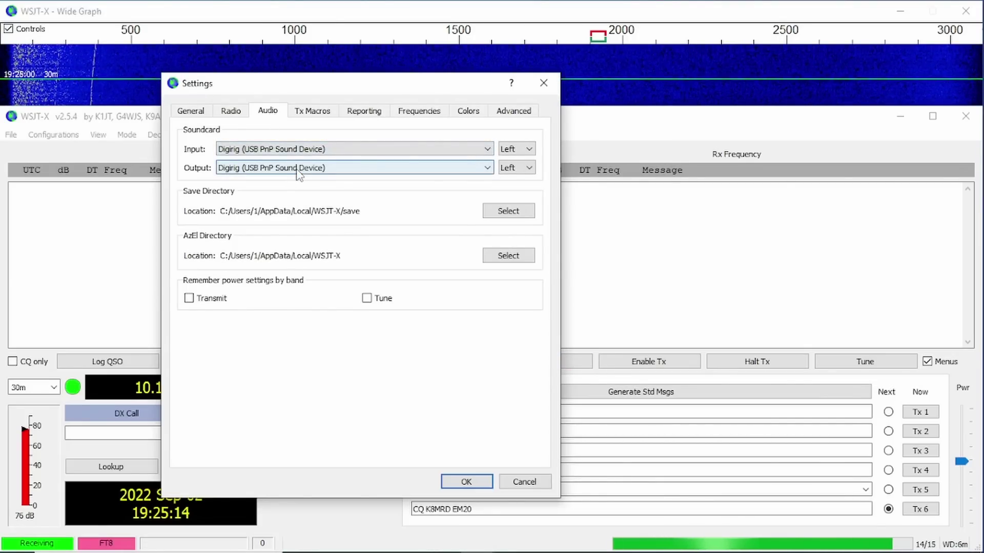
{"action": "left_click", "coordinate": [319, 169]}
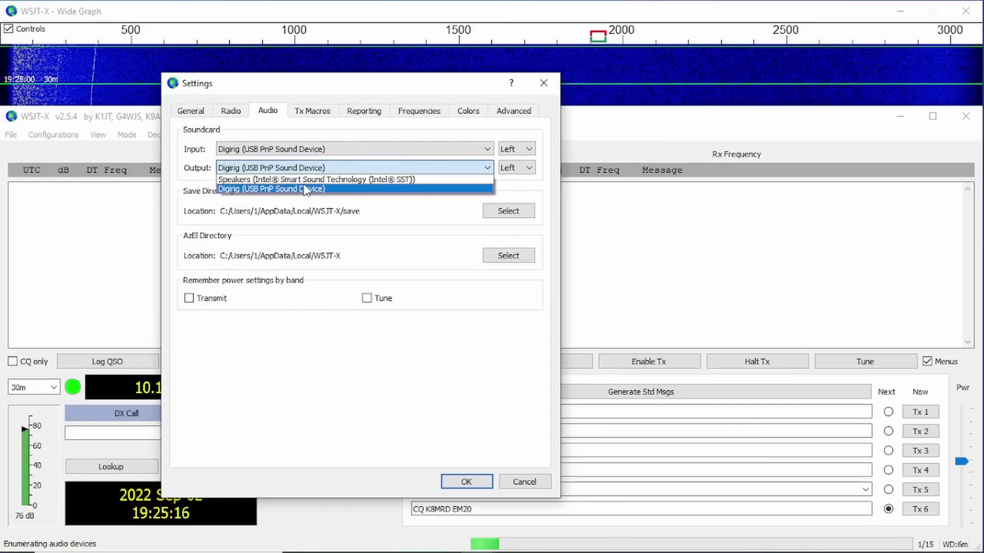
{"action": "left_click", "coordinate": [264, 190]}
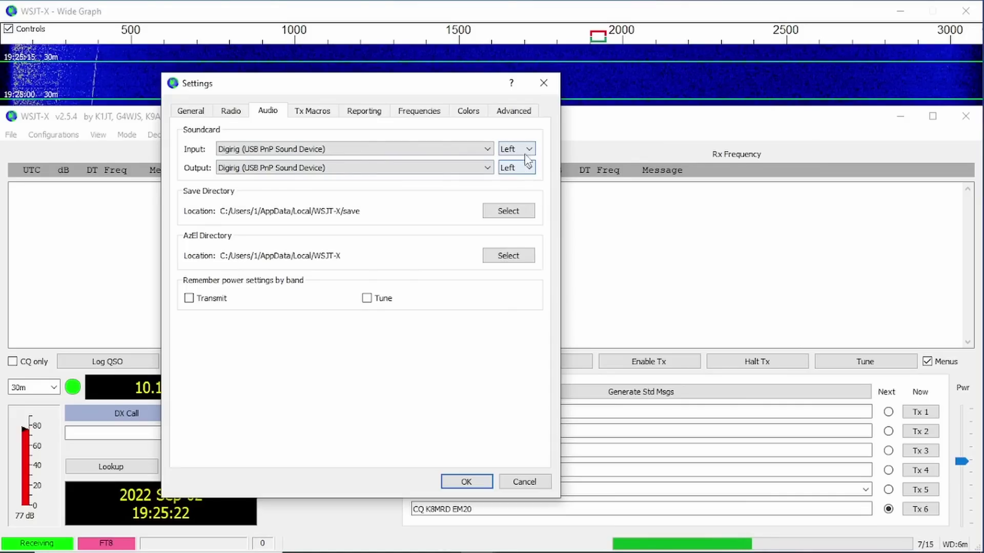
Test the CAT and PTT control in the radio settings and accept the settings
{"action": "left_click", "coordinate": [232, 111]}
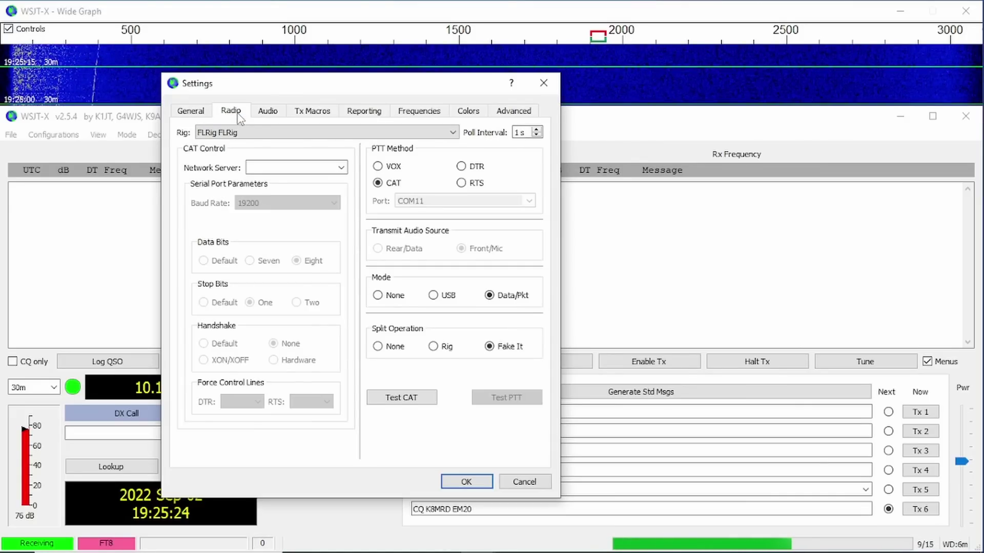
{"action": "left_click", "coordinate": [430, 400]}
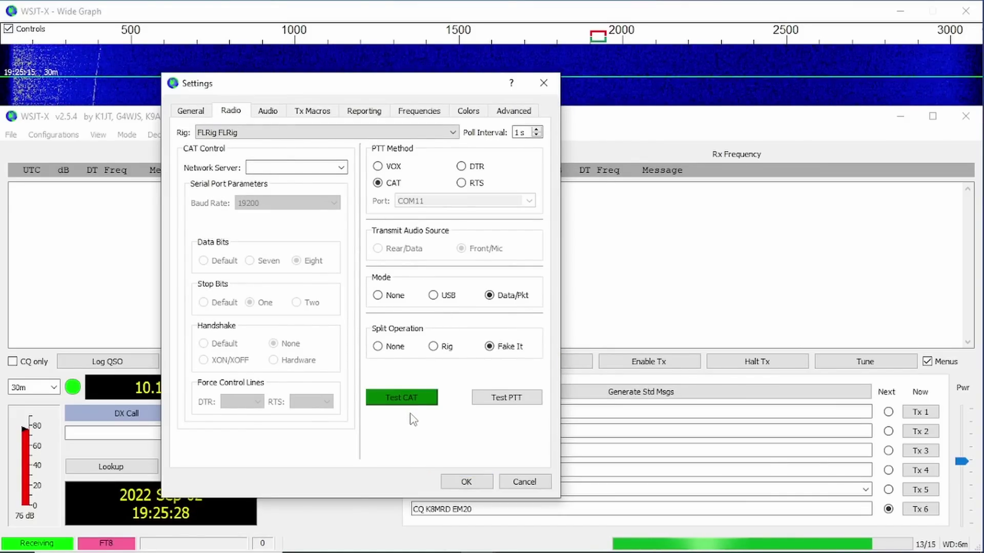
{"action": "left_click", "coordinate": [499, 405]}
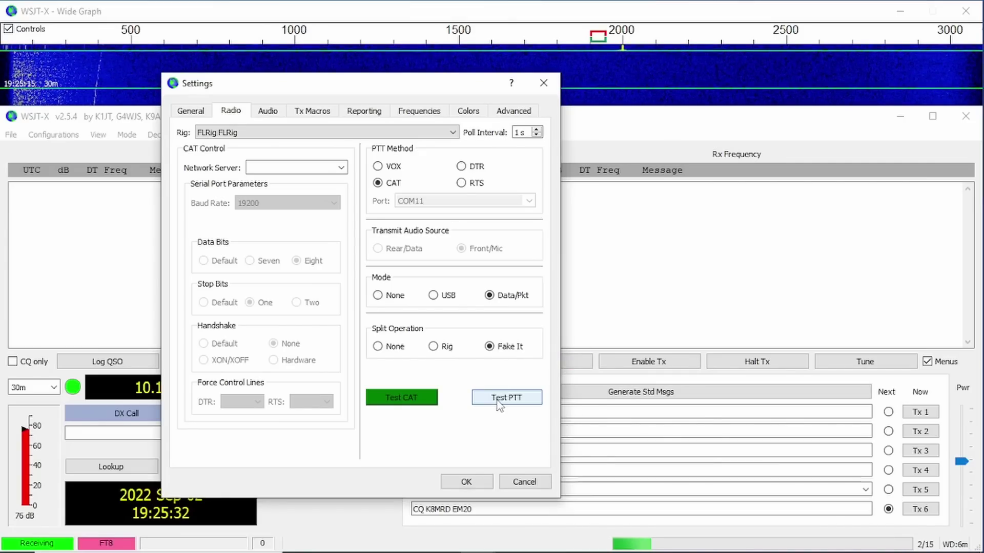
{"action": "left_click", "coordinate": [468, 486]}
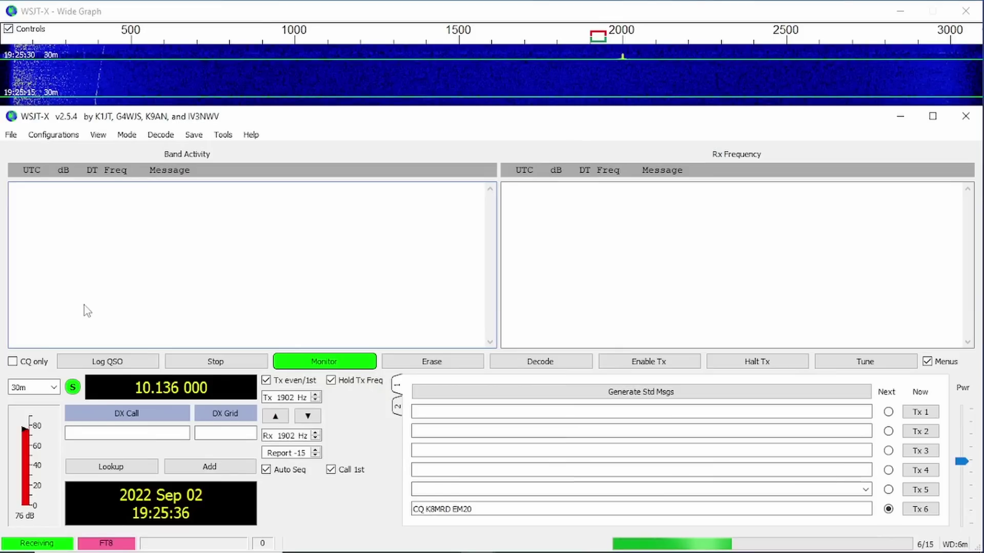
Test band switching by choosing 80m and 17m, ending on 14.074 MHz (20m)
{"action": "left_click", "coordinate": [54, 388]}
{"action": "left_click", "coordinate": [31, 408]}
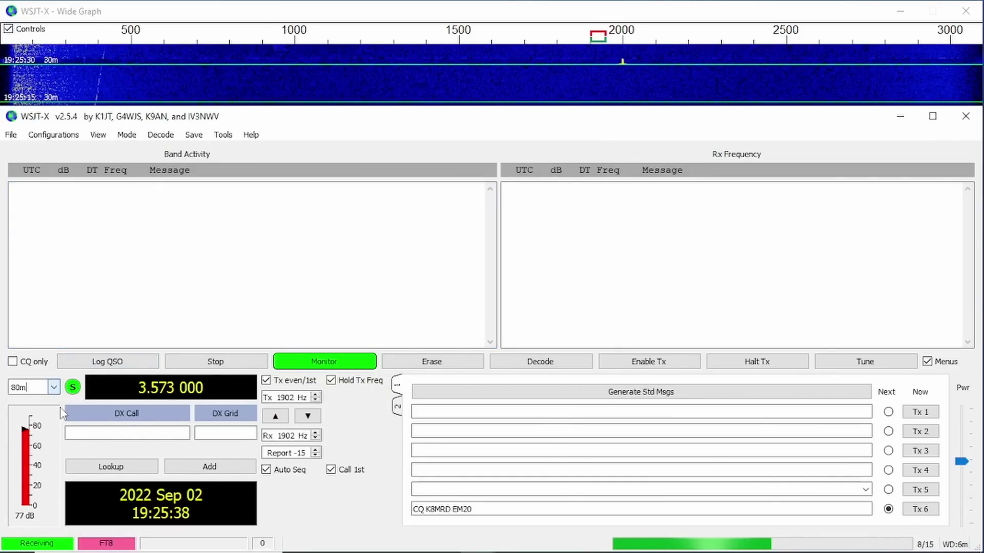
{"action": "left_click", "coordinate": [53, 388]}
{"action": "left_click", "coordinate": [52, 437]}
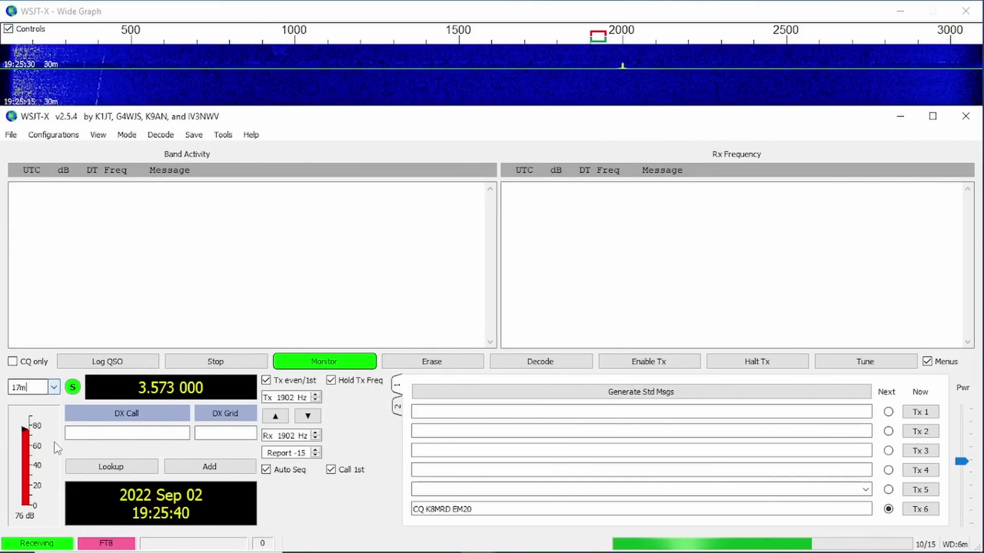
{"action": "left_click", "coordinate": [54, 388]}
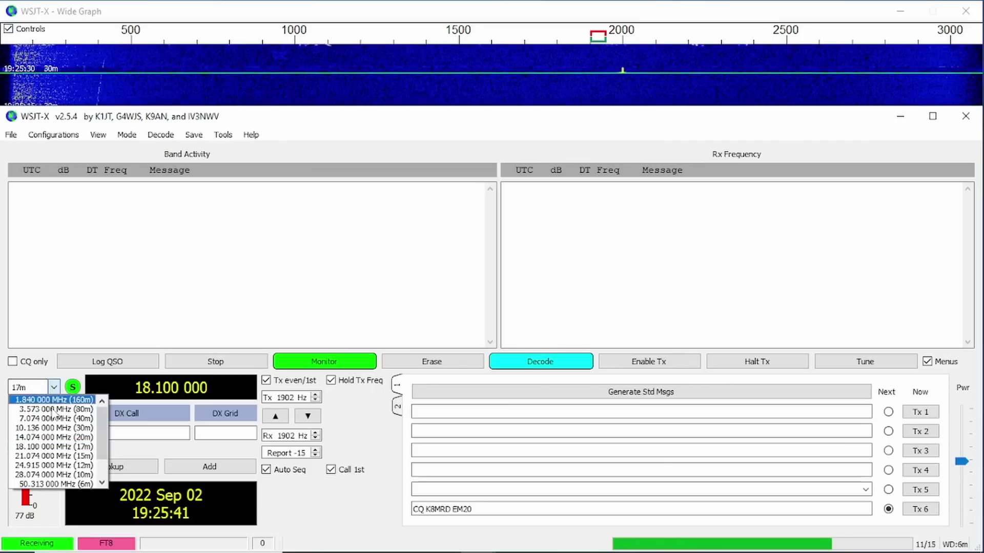
{"action": "left_click", "coordinate": [53, 437]}
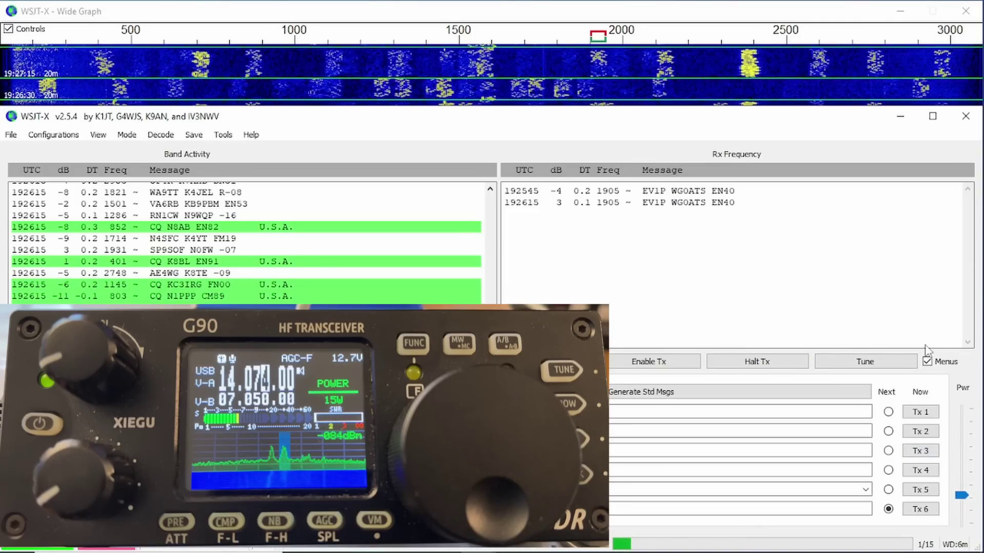
Raise the Pwr level slightly during a Tune transmission to bring the G90's ALC just below 100, and stop tuning
{"action": "left_click", "coordinate": [881, 358]}
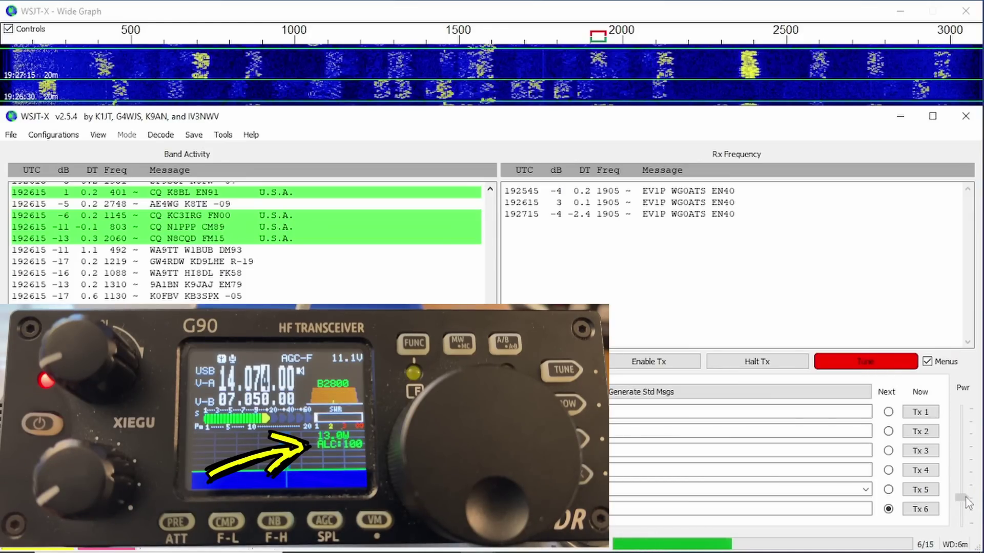
{"action": "mouse_move", "coordinate": [965, 497]}
{"action": "left_mouse_down"}
{"action": "mouse_move", "coordinate": [968, 448]}
{"action": "mouse_move", "coordinate": [967, 493]}
{"action": "left_mouse_up"}
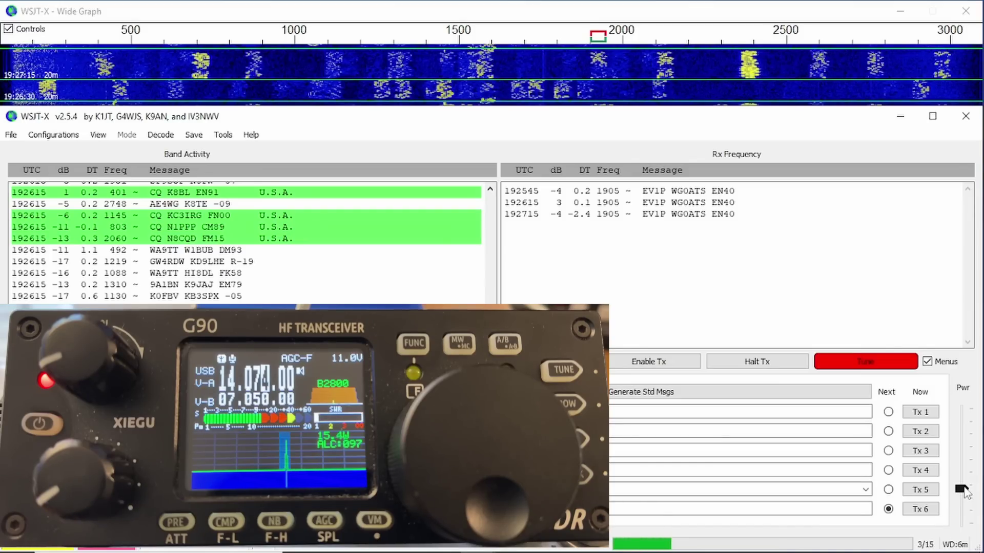
{"action": "left_click", "coordinate": [901, 366]}
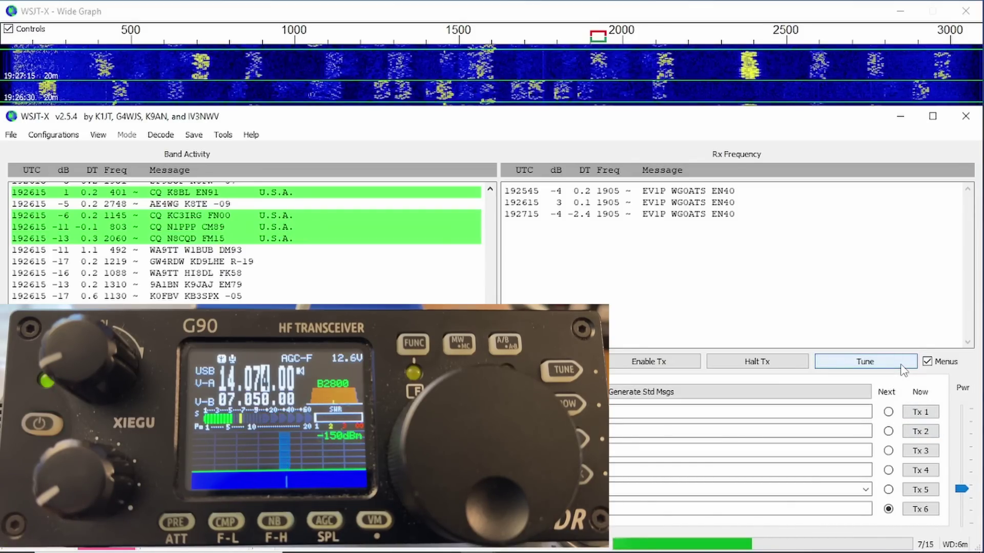